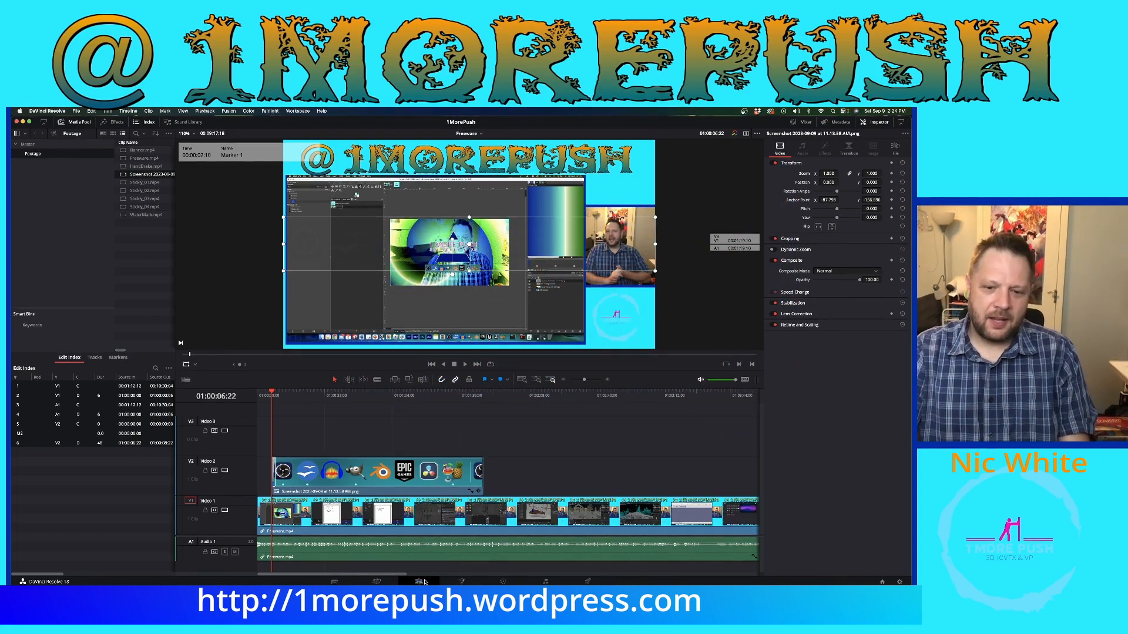
Step: Switch the workspace to the Edit page
{"action": "left_click", "coordinate": [298, 111]}
{"action": "mouse_move", "coordinate": [302, 125]}
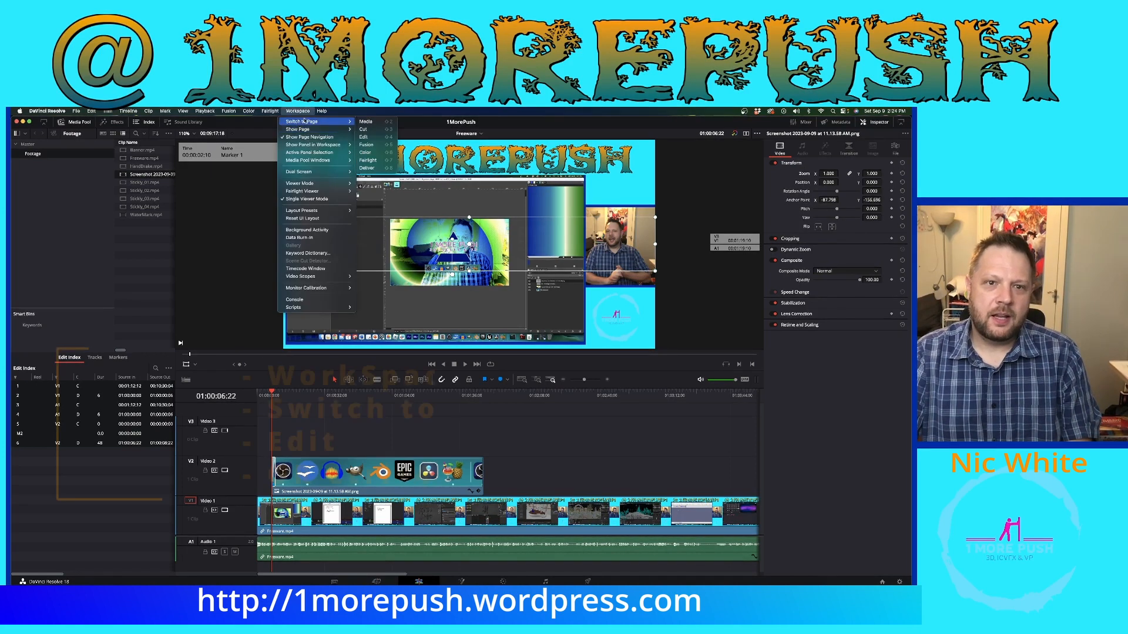
{"action": "left_click", "coordinate": [373, 137]}
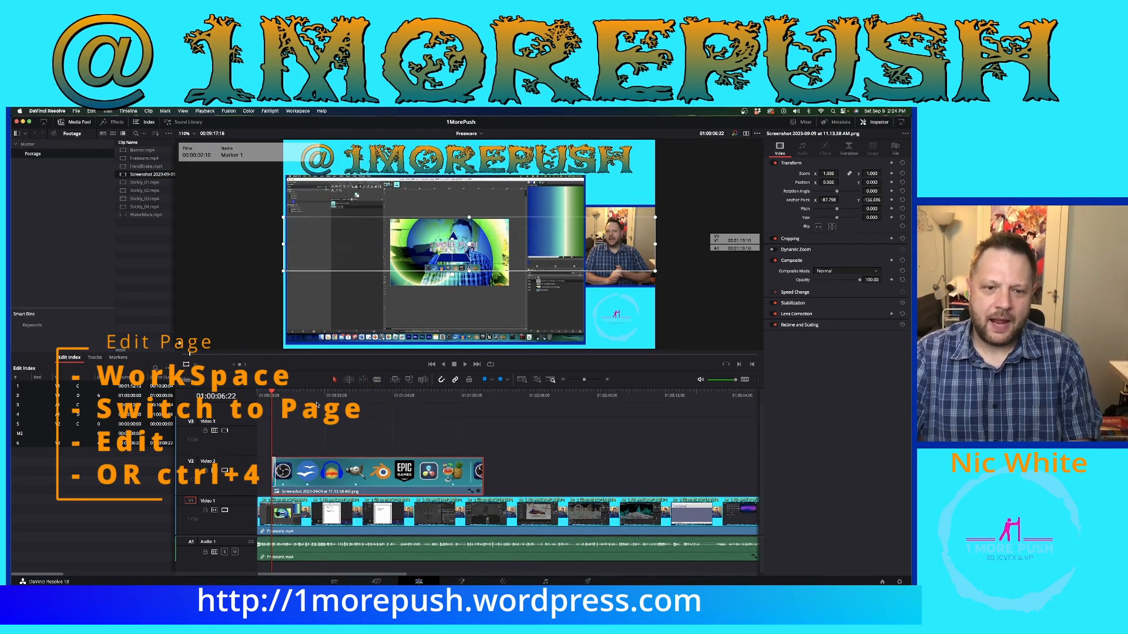
Step: Place the playhead at the start of the screenshot clip on Video 2 and set the marker colour to Lemon
{"action": "left_click_drag", "start_coordinate": [271, 392], "coordinate": [298, 400]}
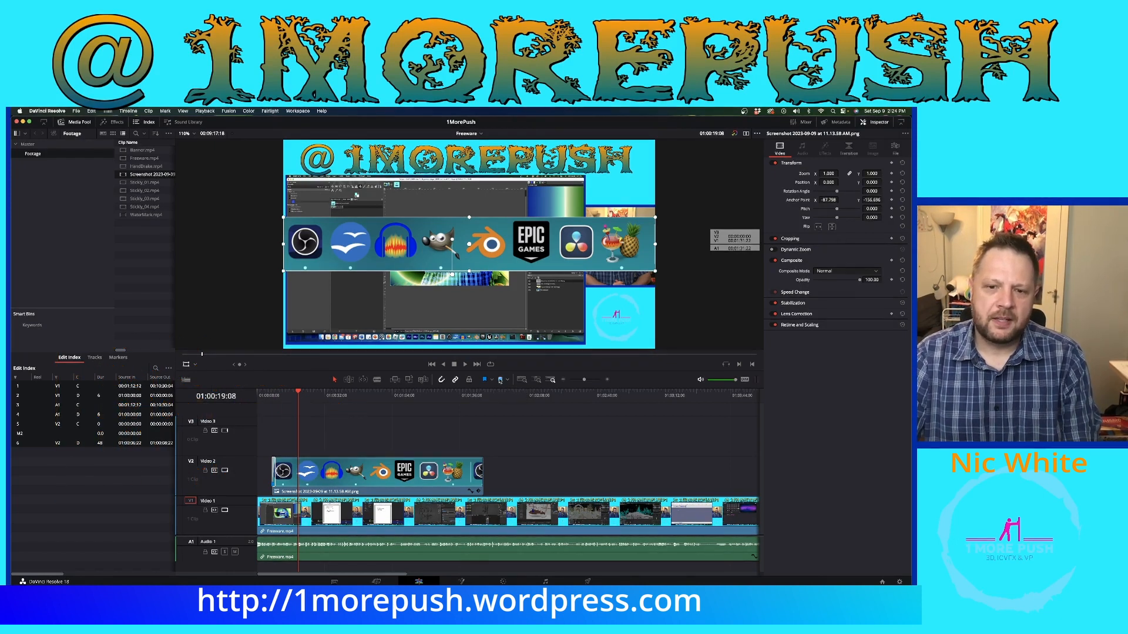
{"action": "left_click", "coordinate": [283, 399]}
{"action": "left_click", "coordinate": [272, 400]}
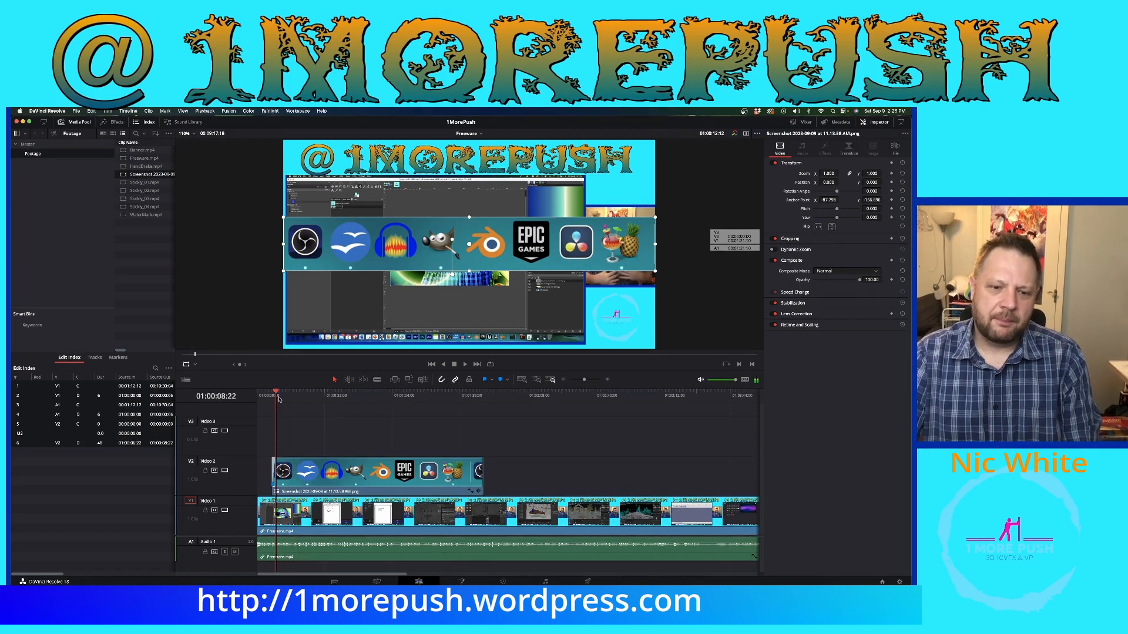
{"action": "left_click", "coordinate": [506, 380]}
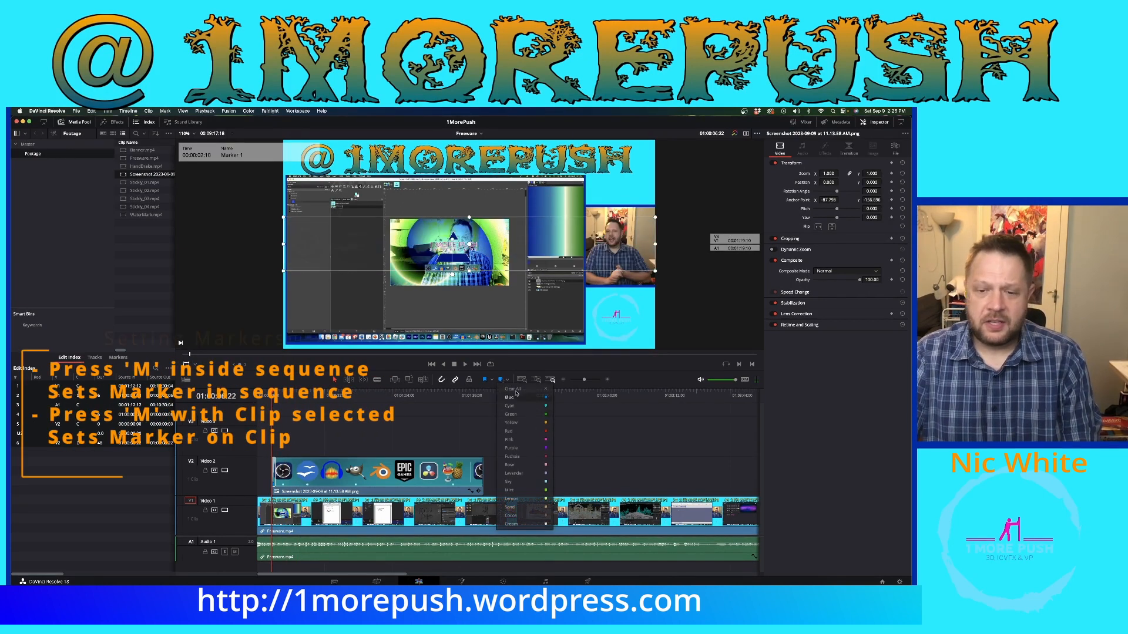
{"action": "left_click", "coordinate": [531, 501]}
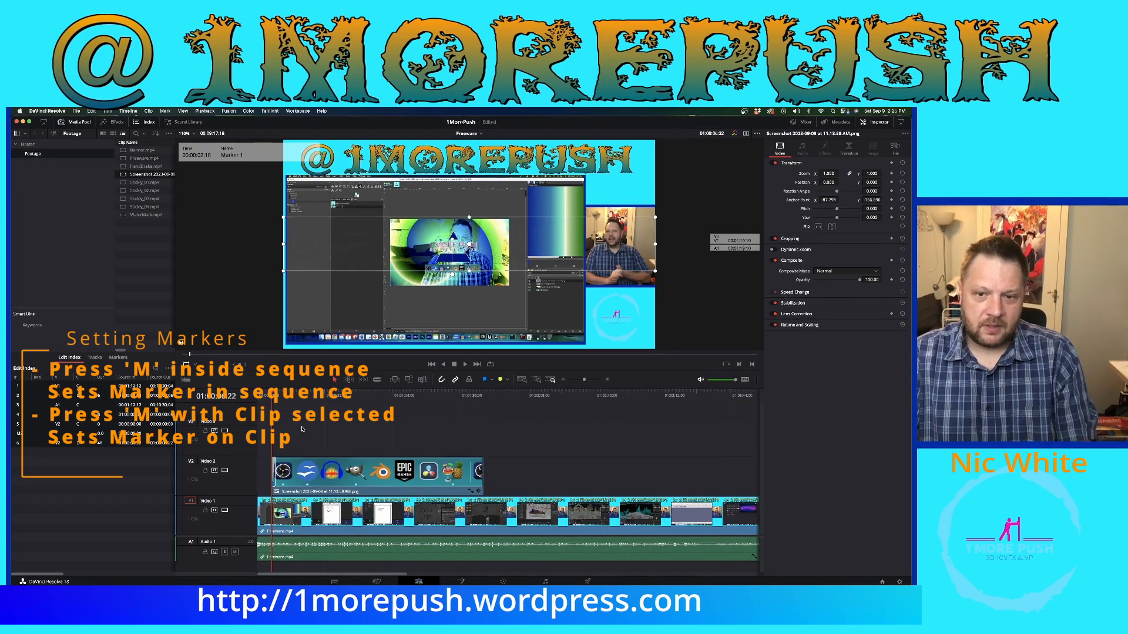
Step: At 01:00:13:22, scale the screenshot overlay down to a zoom of about 0.57 in the viewer and shift it slightly left
{"action": "key", "text": "space"}
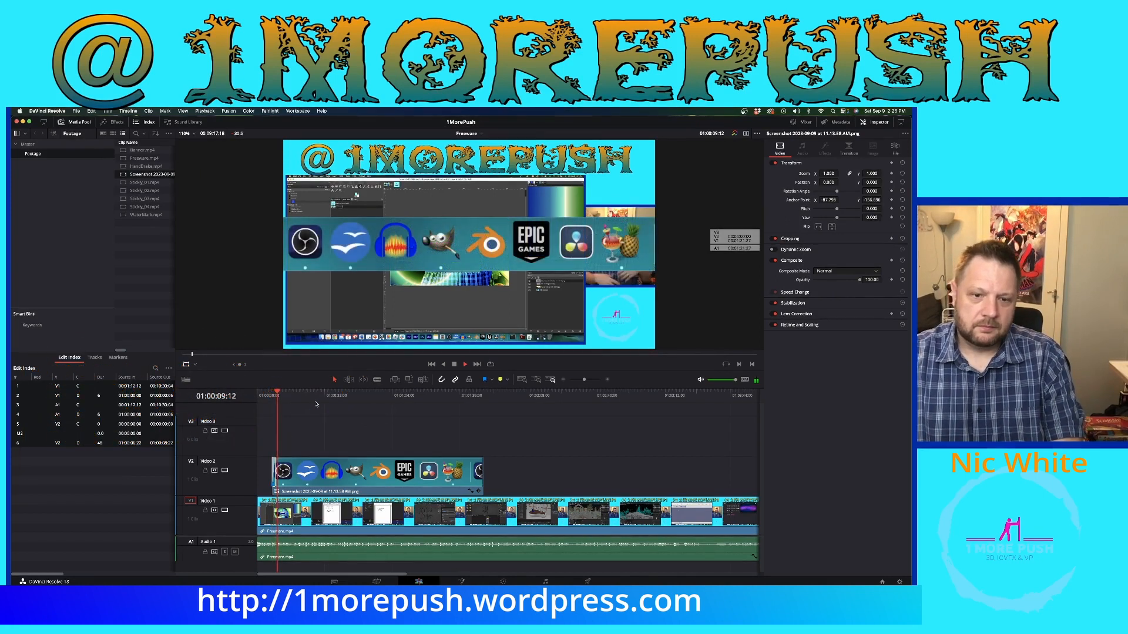
{"action": "key", "text": "space"}
{"action": "left_click", "coordinate": [879, 122]}
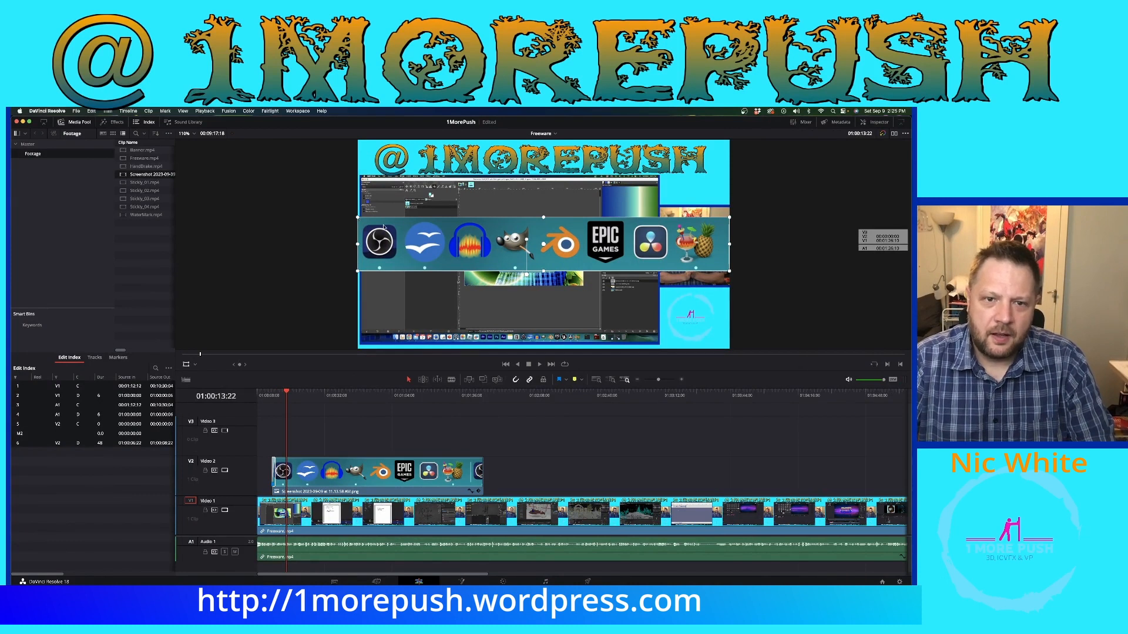
{"action": "left_click_drag", "start_coordinate": [358, 218], "coordinate": [373, 243]}
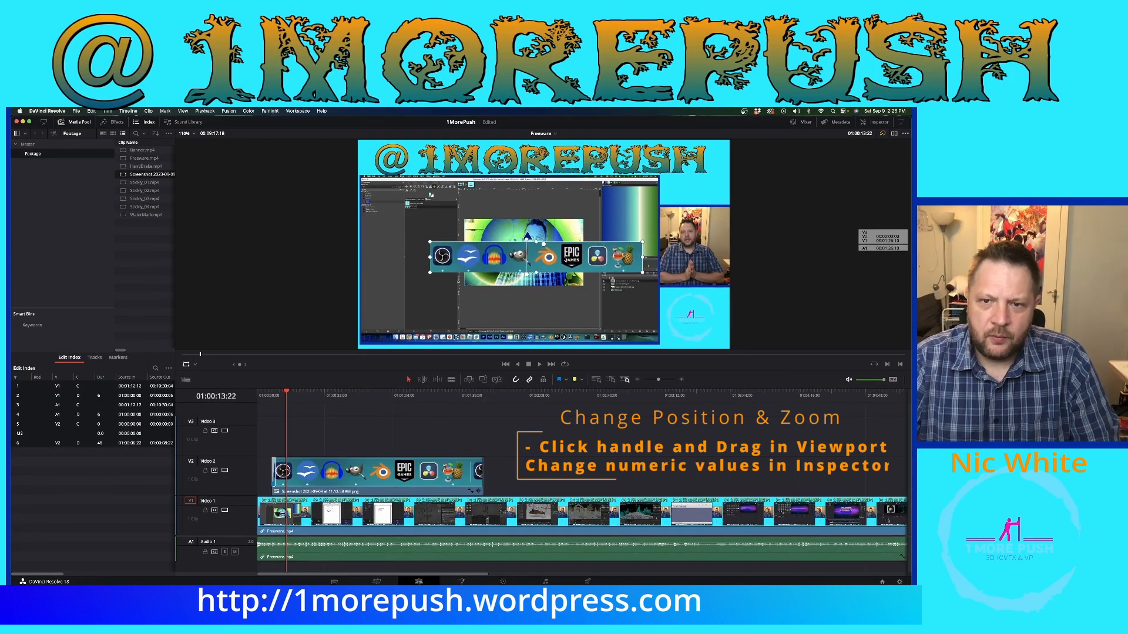
{"action": "left_click_drag", "start_coordinate": [565, 259], "coordinate": [535, 254]}
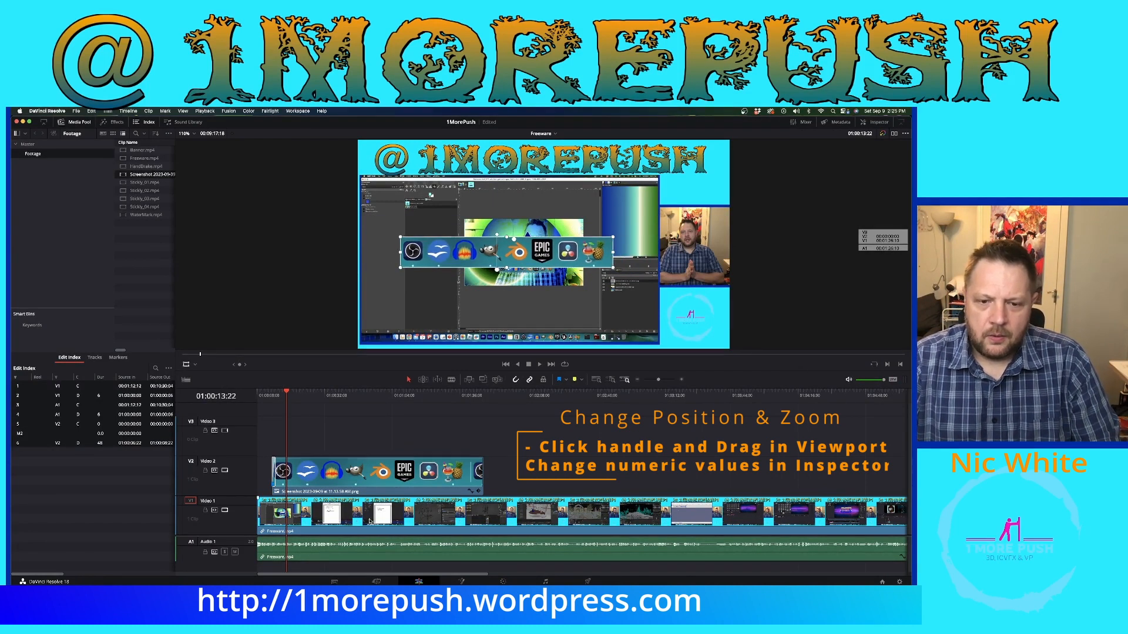
Step: Set the overlay's zoom to 0.772 in the Inspector and move it slightly lower to about Y 21
{"action": "left_click", "coordinate": [877, 122]}
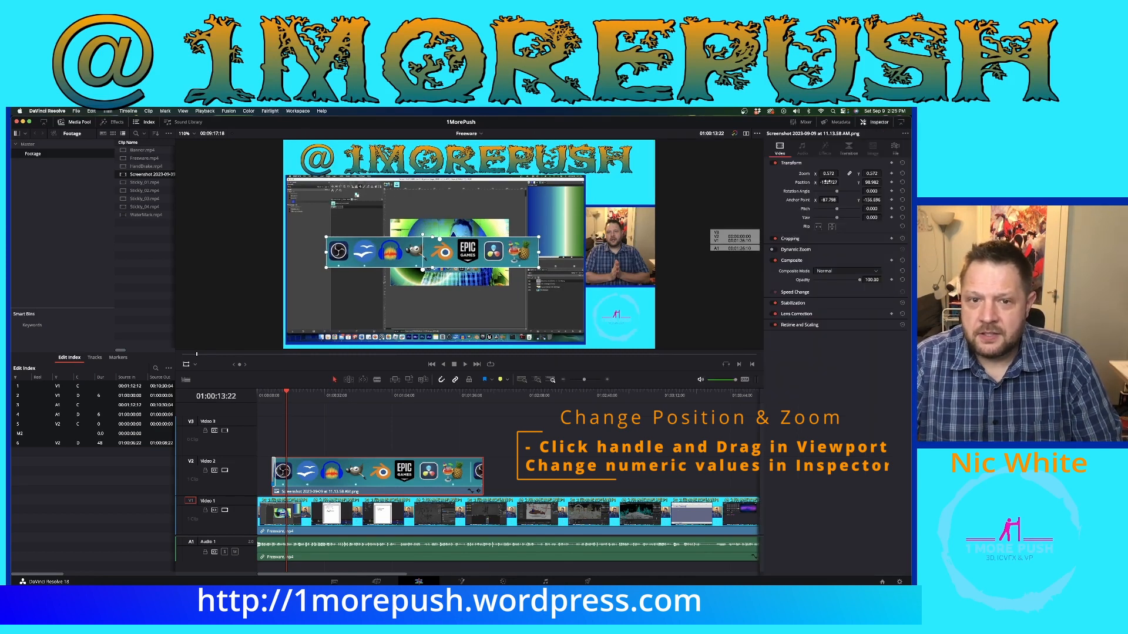
{"action": "left_click_drag", "start_coordinate": [828, 175], "coordinate": [835, 177]}
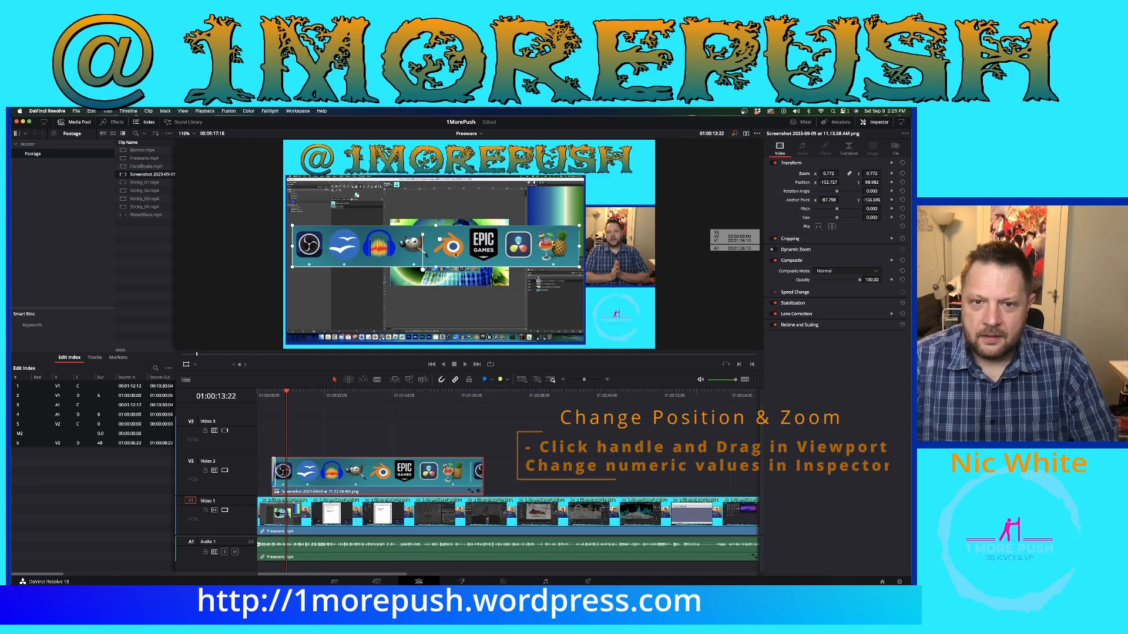
{"action": "left_click_drag", "start_coordinate": [460, 223], "coordinate": [461, 228]}
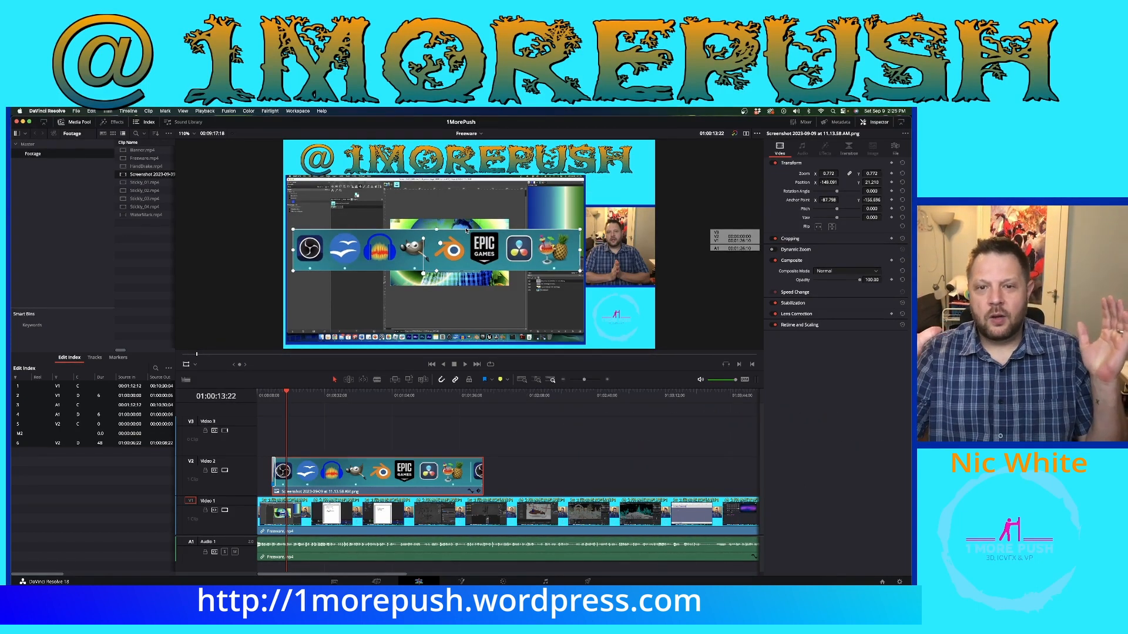
Step: Add a Lemon marker to the screenshot clip at 01:00:13:22 and return the playhead to it
{"action": "left_click", "coordinate": [499, 380]}
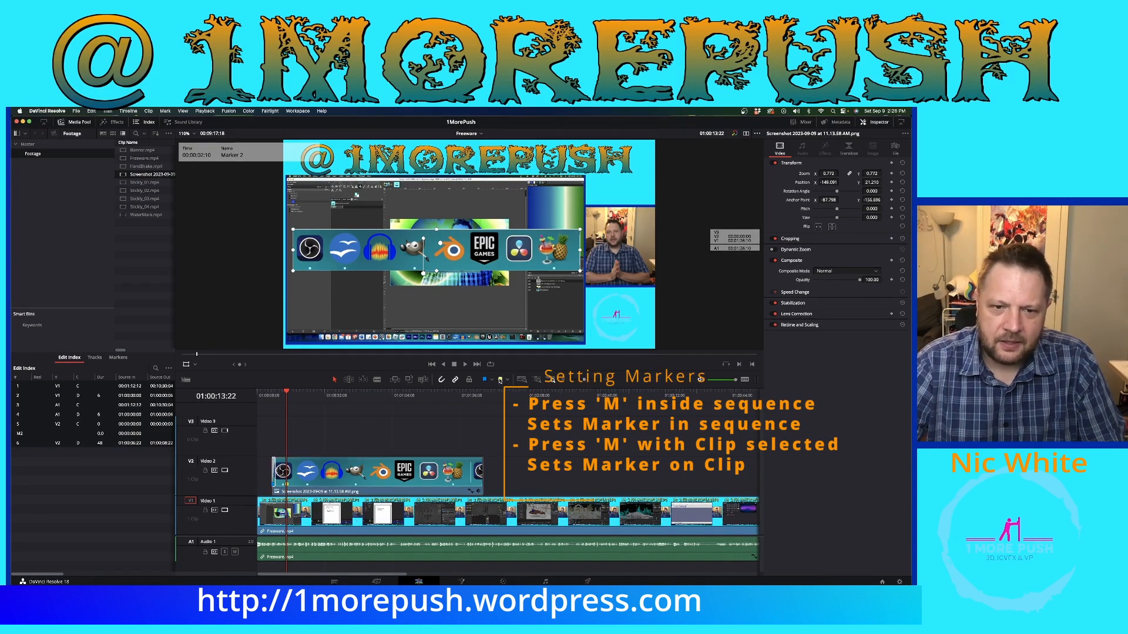
{"action": "left_click_drag", "start_coordinate": [288, 391], "coordinate": [311, 392]}
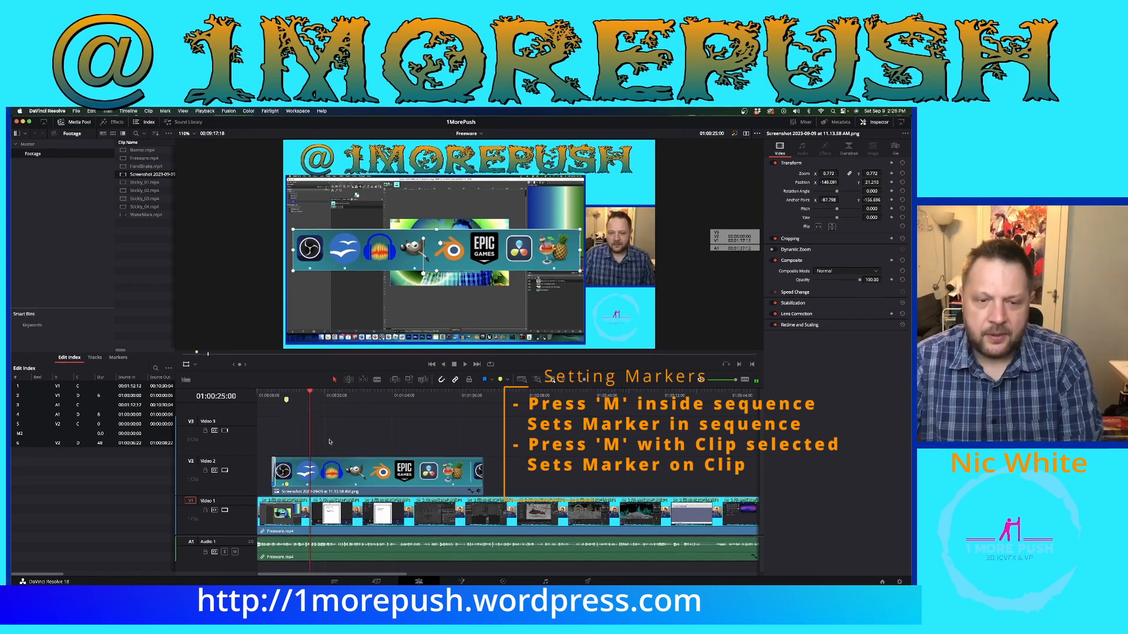
{"action": "left_click", "coordinate": [286, 484]}
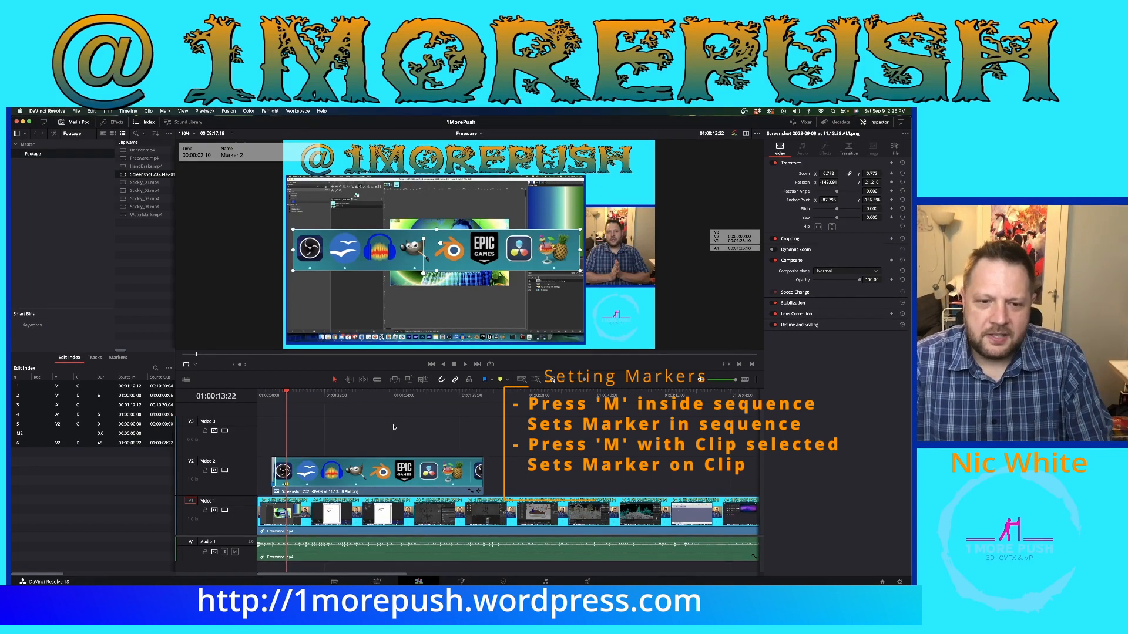
Step: At 01:00:18:03, keyframe the screenshot clip's transform and nudge the overlay to about X -158, Y 35
{"action": "key", "text": "space"}
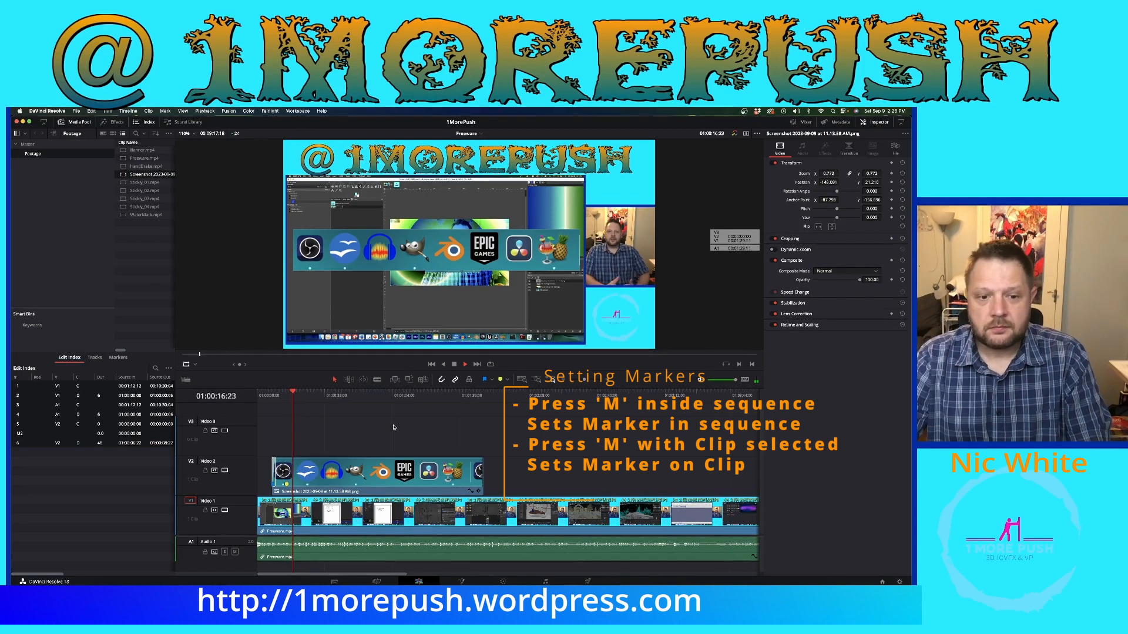
{"action": "key", "text": "space"}
{"action": "left_click", "coordinate": [348, 470]}
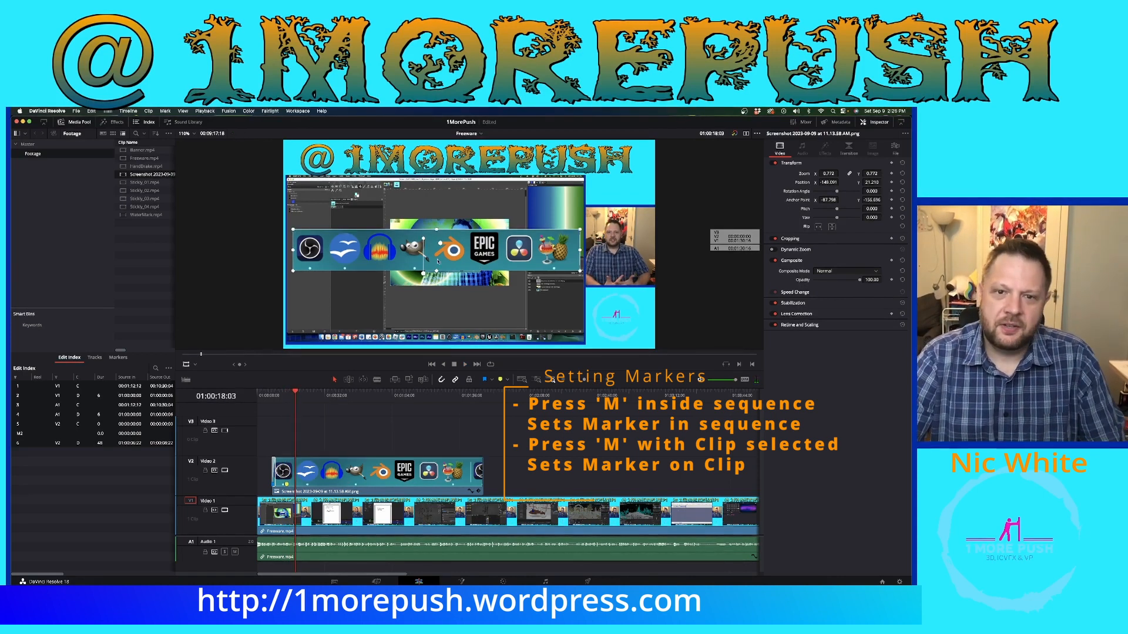
{"action": "left_click_drag", "start_coordinate": [468, 247], "coordinate": [466, 246]}
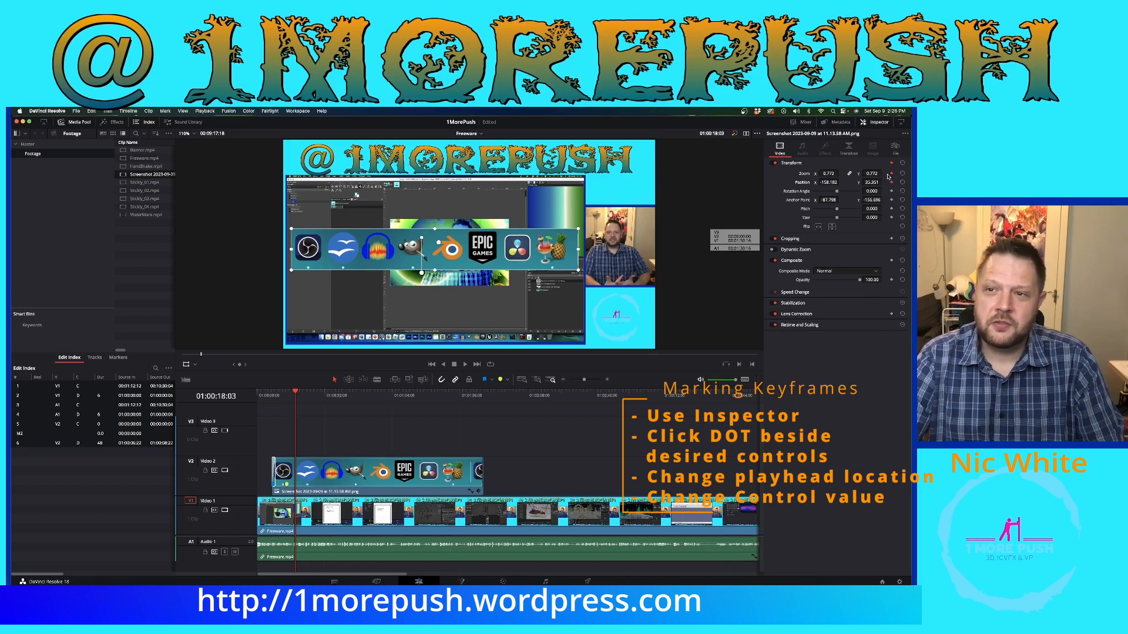
Step: Shrink the overlay to a zoom of about 0.15 at Marker 2 and add a holding zoom keyframe at 01:00:23:08
{"action": "left_click", "coordinate": [286, 397]}
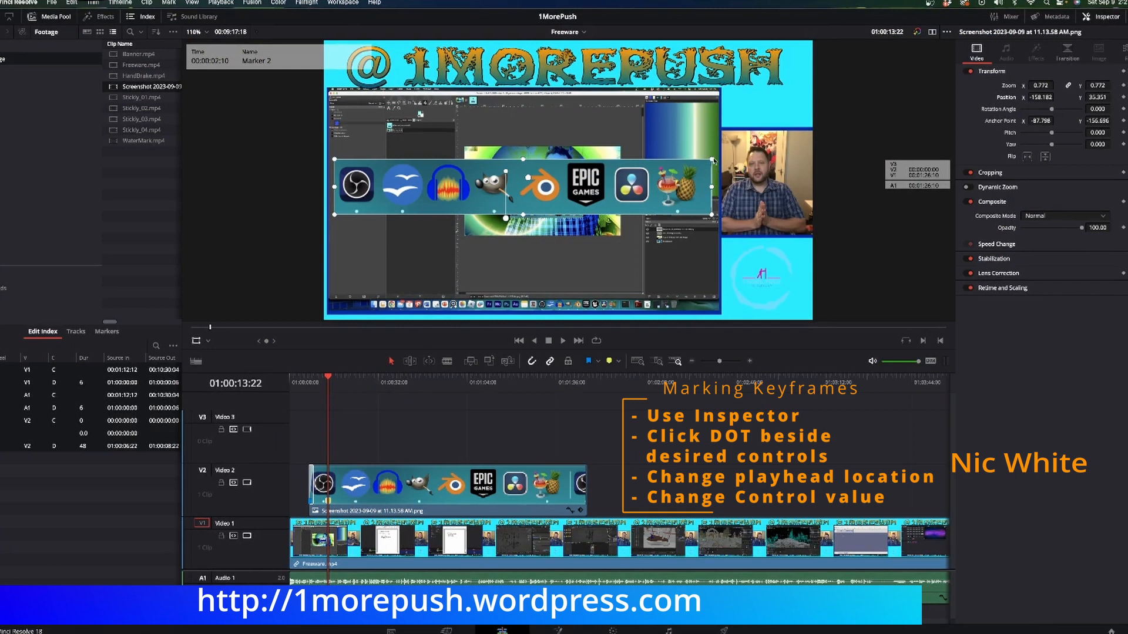
{"action": "left_click_drag", "start_coordinate": [711, 161], "coordinate": [552, 210]}
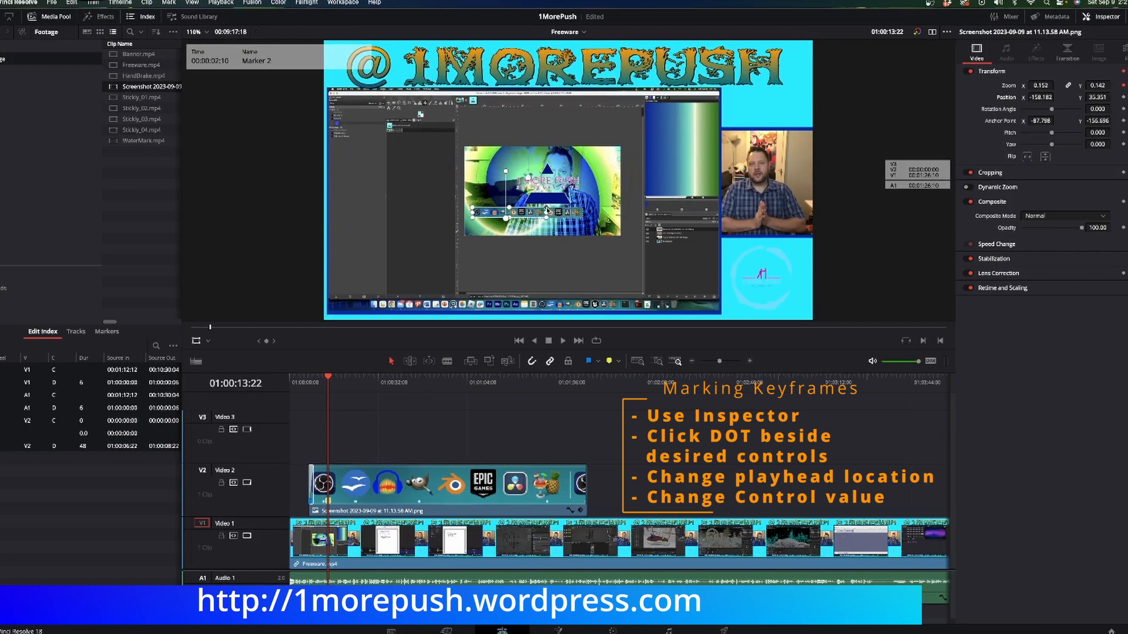
{"action": "mouse_move", "coordinate": [328, 377]}
{"action": "left_mouse_down"}
{"action": "mouse_move", "coordinate": [293, 411]}
{"action": "mouse_move", "coordinate": [354, 420]}
{"action": "left_mouse_up"}
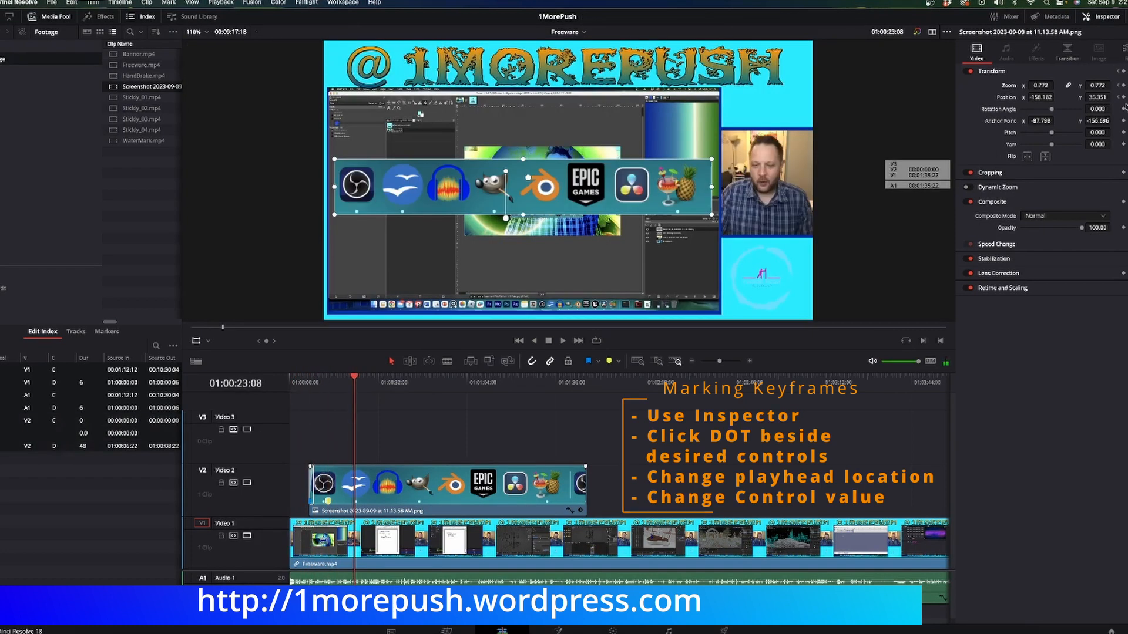
Step: Return to Marker 2 and play the sequence to preview the overlay's zoom animation
{"action": "left_click", "coordinate": [349, 381]}
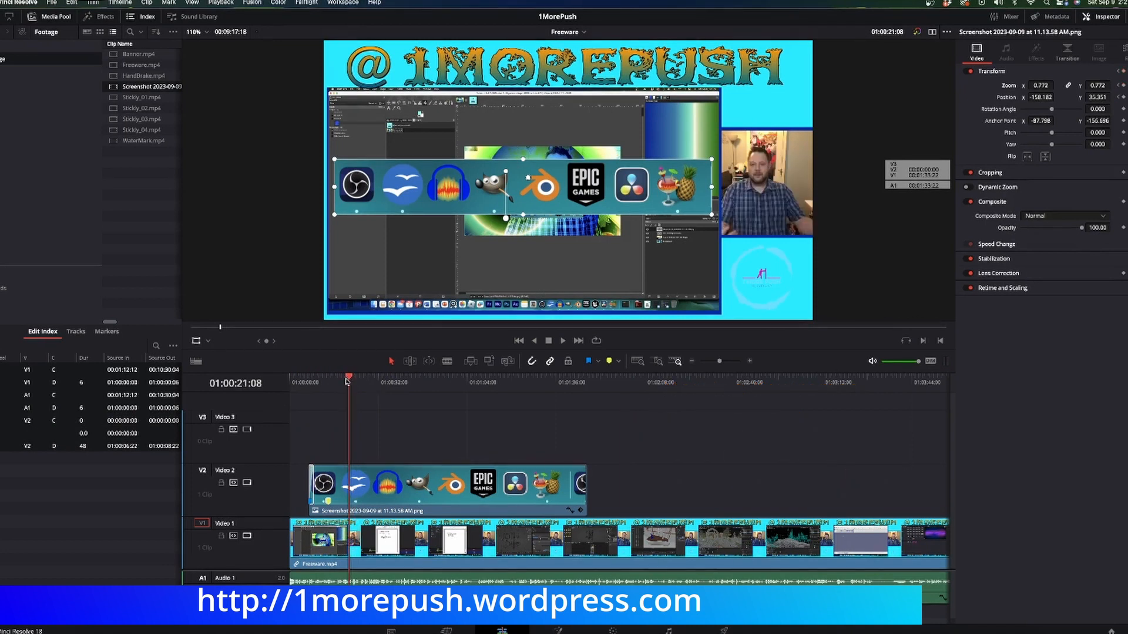
{"action": "left_click_drag", "start_coordinate": [349, 380], "coordinate": [333, 398]}
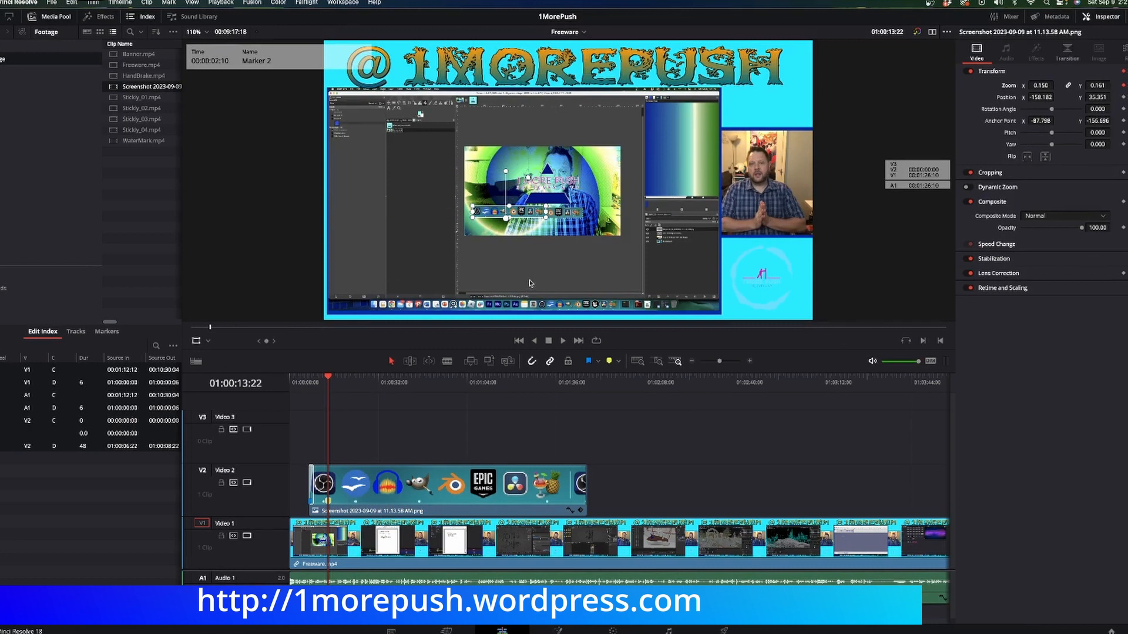
{"action": "key", "text": "space"}
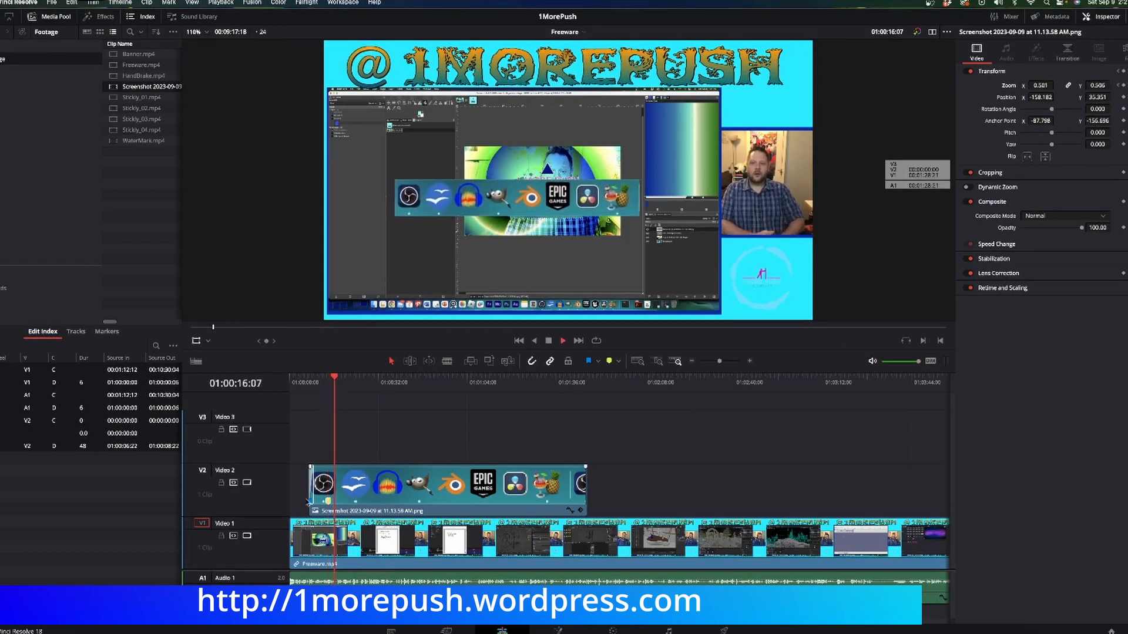
{"action": "key", "text": "space"}
Step: Select the screenshot clip on Video 2 and display its keyframe curve editor in the timeline
{"action": "left_click", "coordinate": [332, 514]}
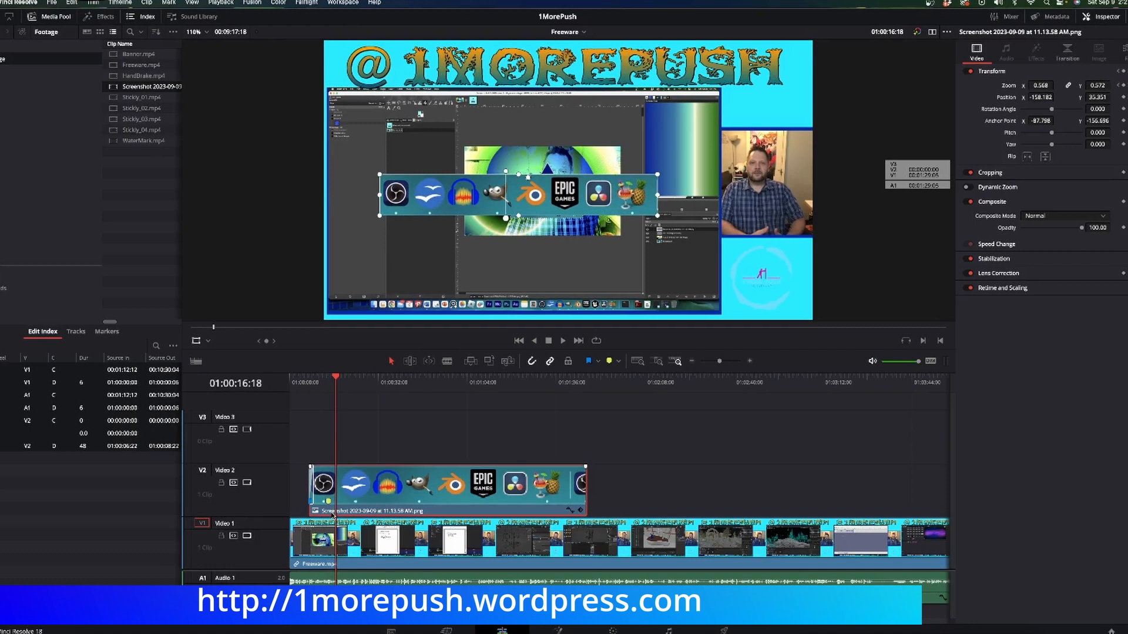
{"action": "left_click", "coordinate": [568, 510]}
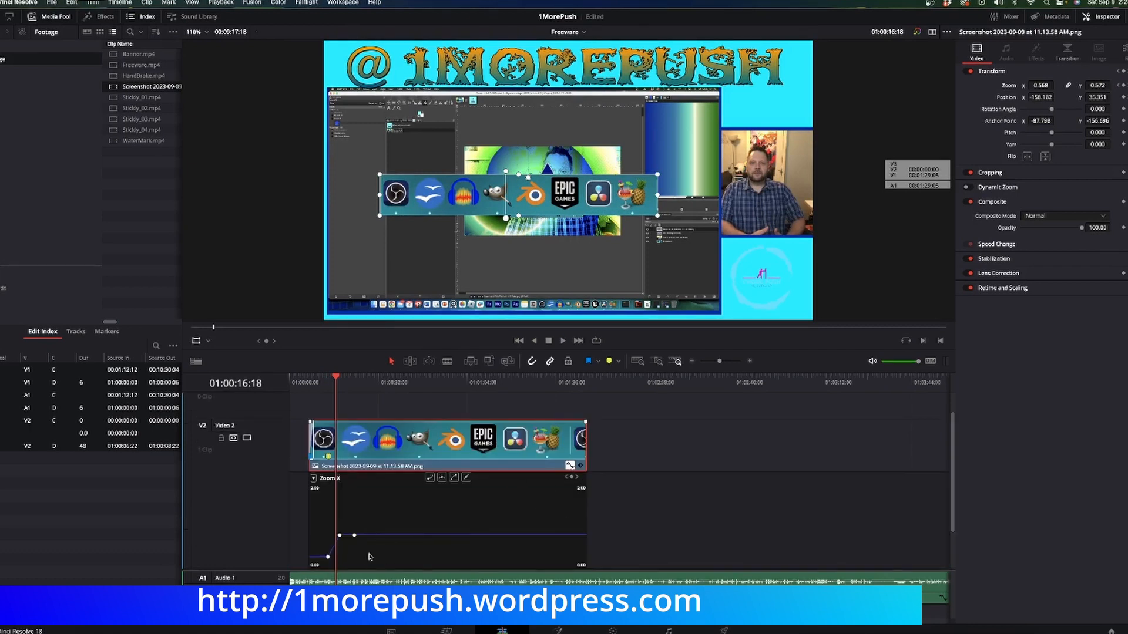
{"action": "left_click", "coordinate": [569, 465]}
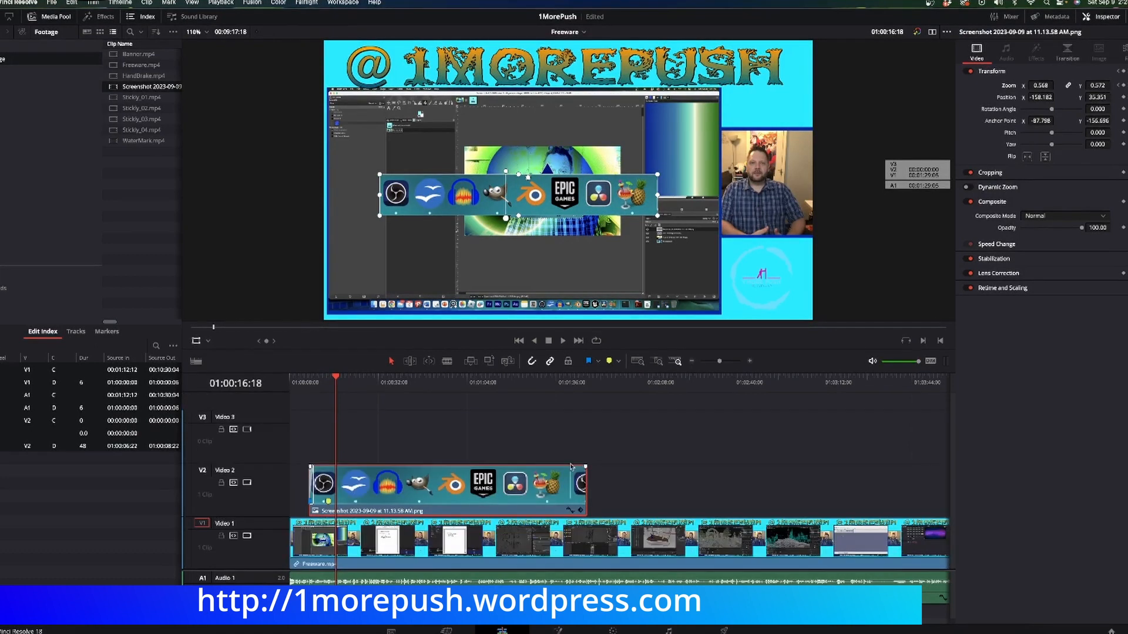
{"action": "left_click", "coordinate": [572, 510]}
Step: Play the sequence briefly from 01:00:08:22 with the Zoom X curve displayed
{"action": "left_click", "coordinate": [314, 379]}
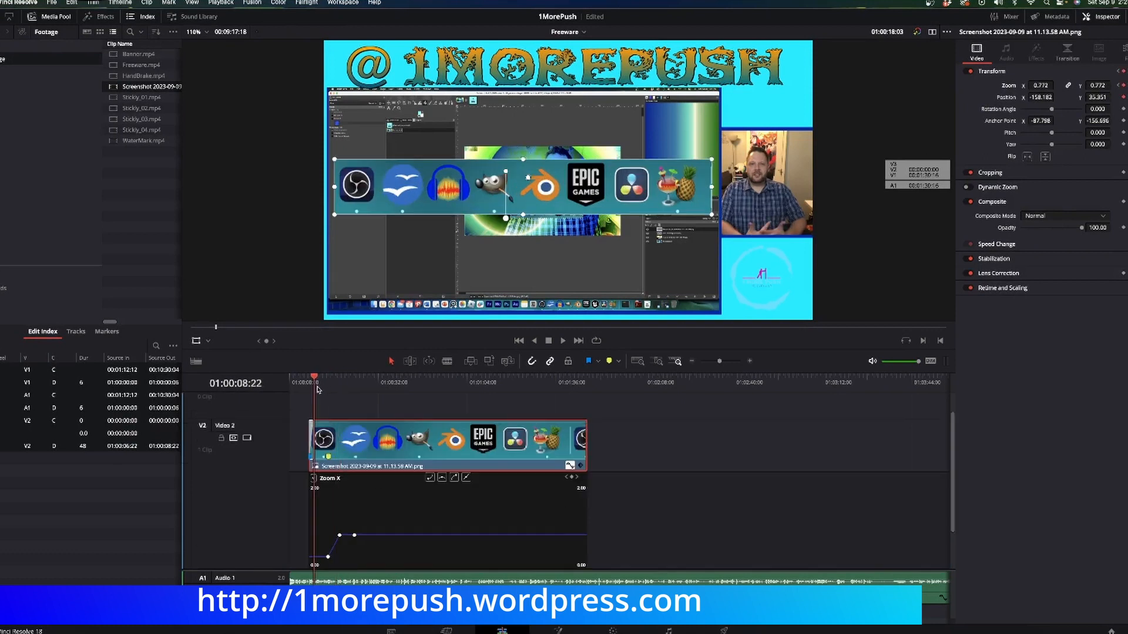
{"action": "key", "text": "space"}
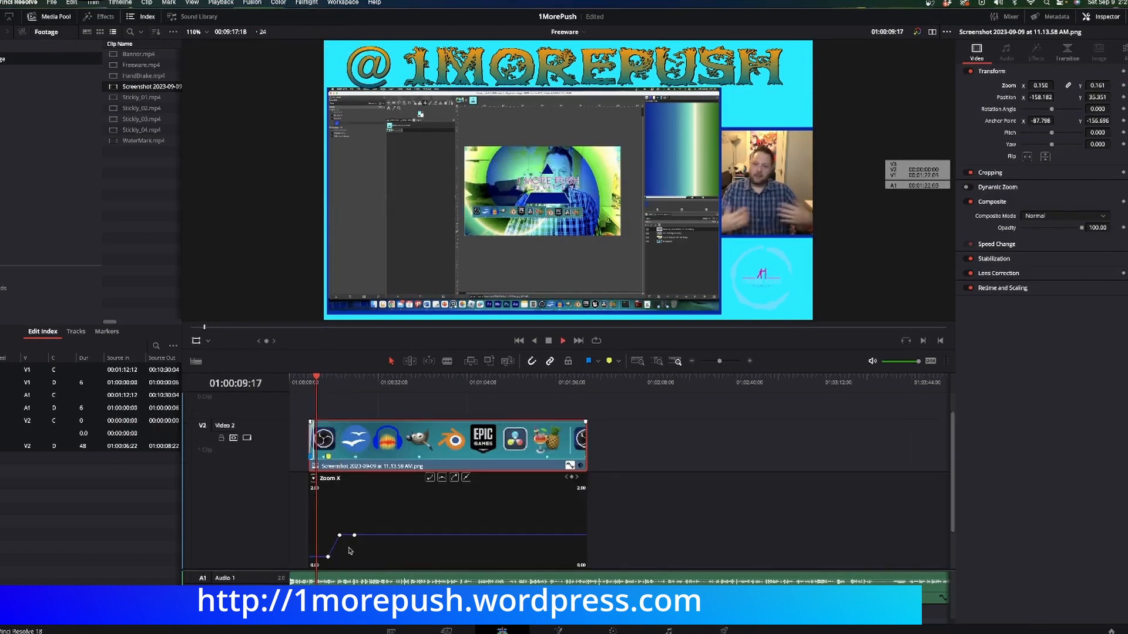
{"action": "key", "text": "space"}
Step: Show the screenshot clip's Position X curve and its Position Y curve in the timeline curve editor
{"action": "left_click", "coordinate": [314, 478]}
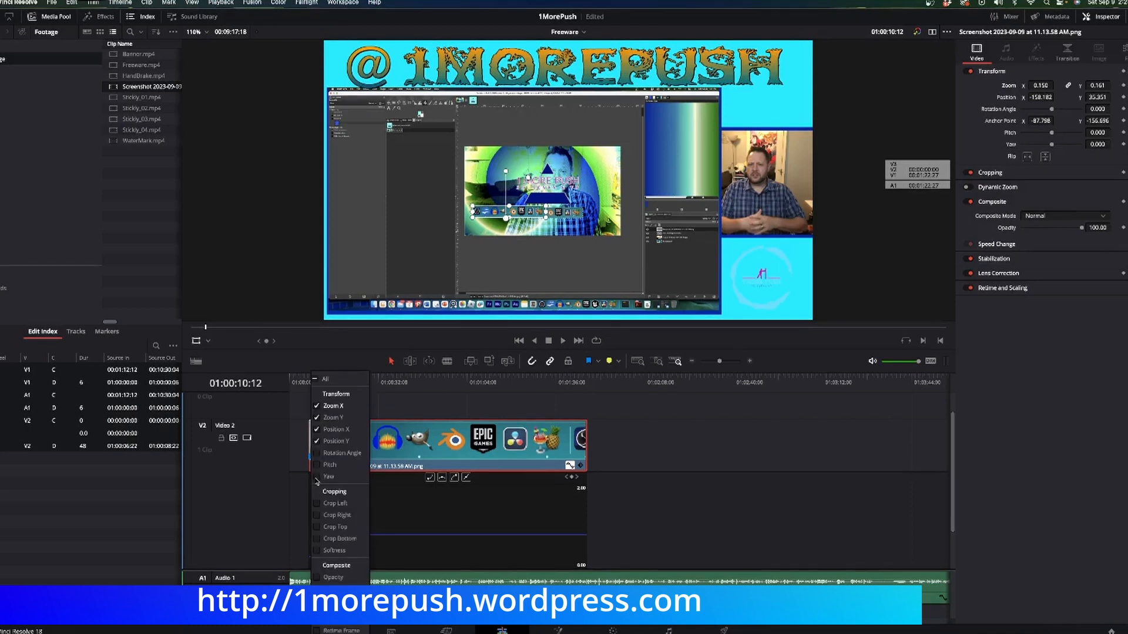
{"action": "left_click", "coordinate": [342, 430]}
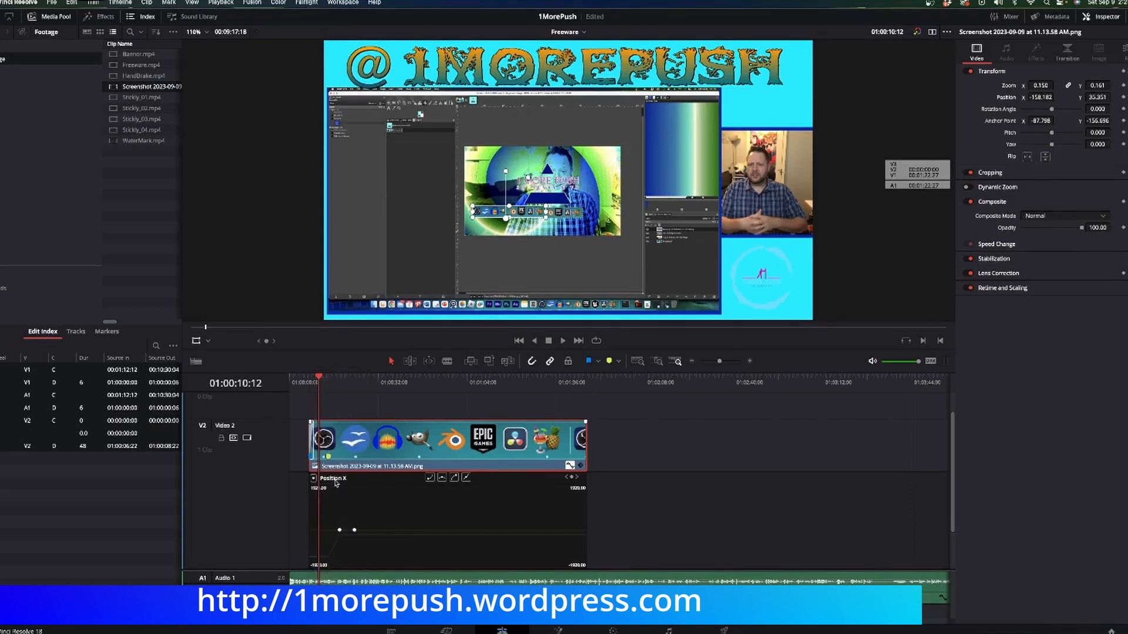
{"action": "left_click", "coordinate": [314, 478]}
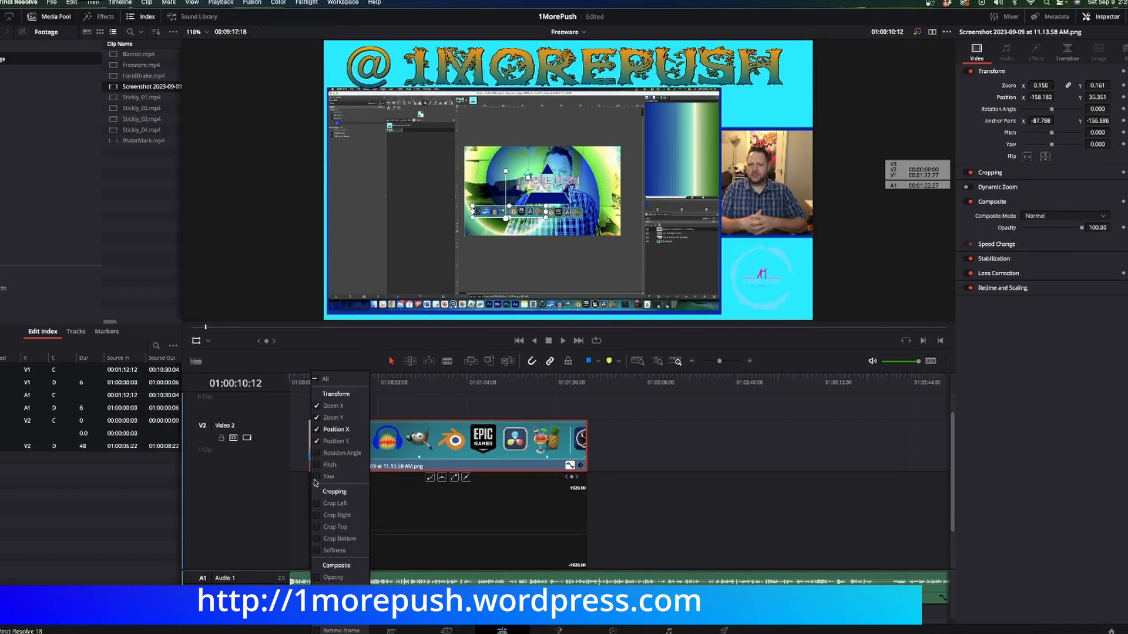
{"action": "left_click", "coordinate": [338, 443]}
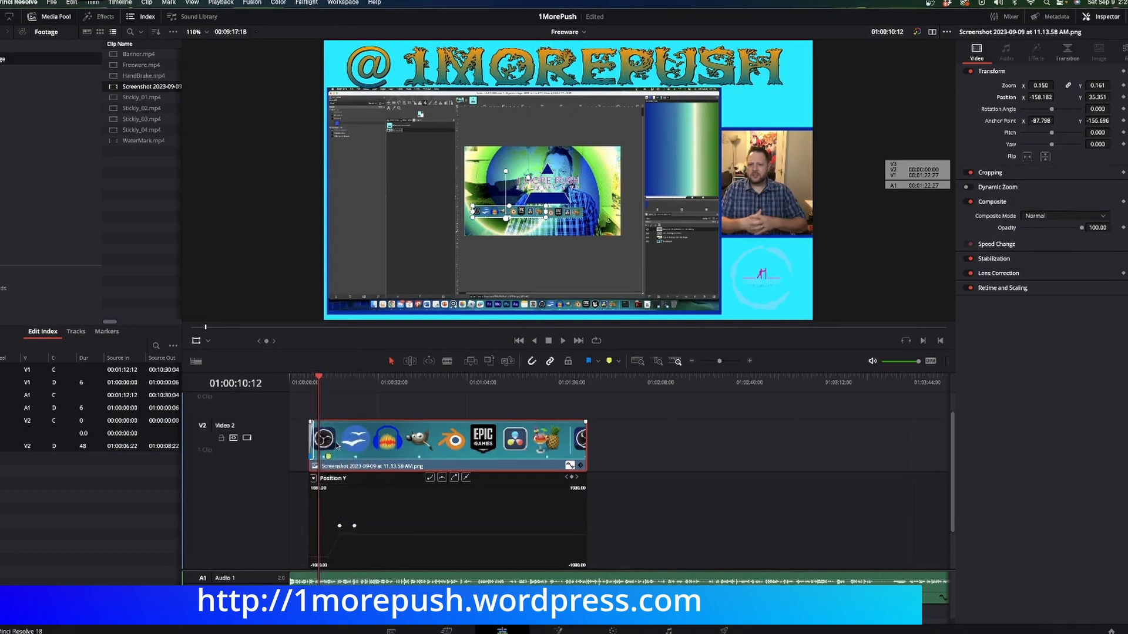
Step: Enable all parameters in the clip's curve editor and play the sequence from 01:00:08:22
{"action": "left_click", "coordinate": [314, 479]}
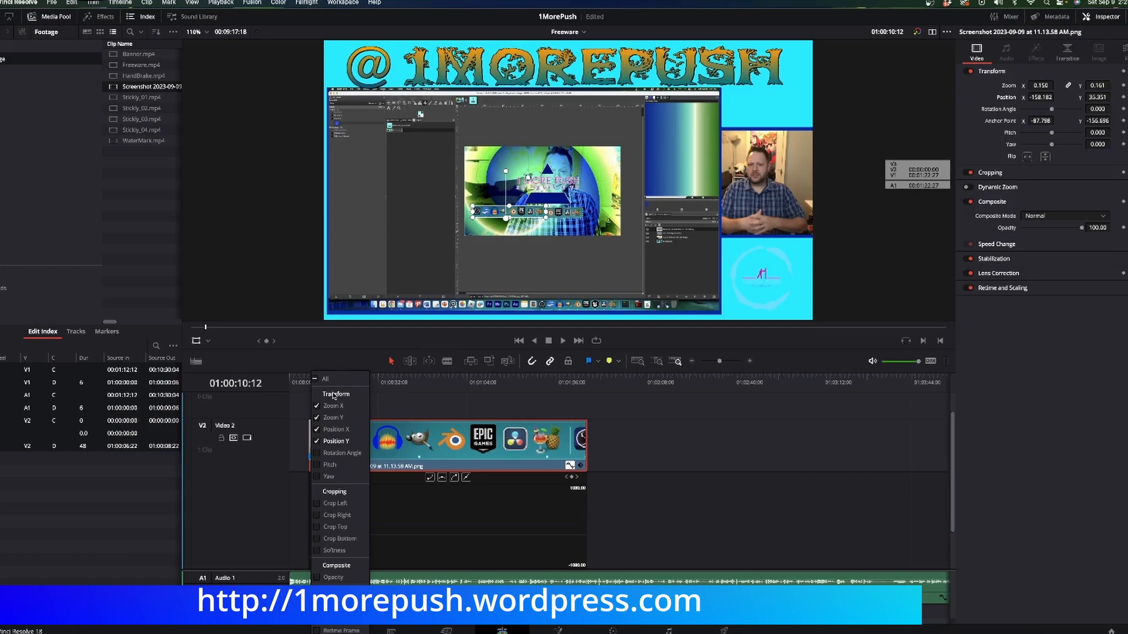
{"action": "left_click", "coordinate": [317, 380]}
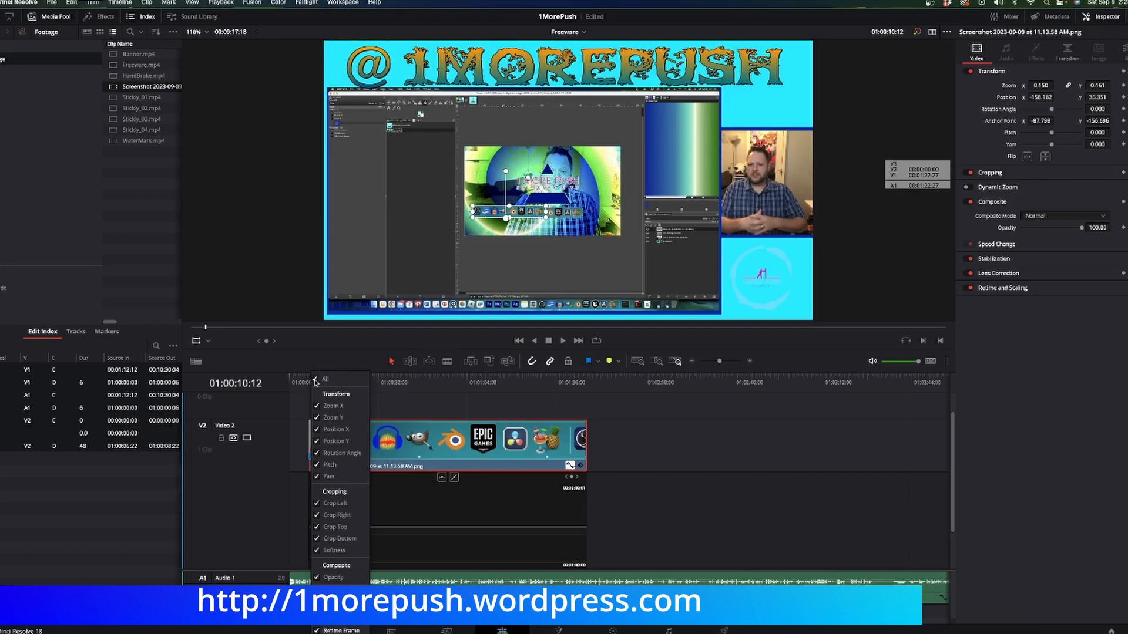
{"action": "left_click", "coordinate": [680, 511]}
{"action": "left_click_drag", "start_coordinate": [319, 378], "coordinate": [314, 380]}
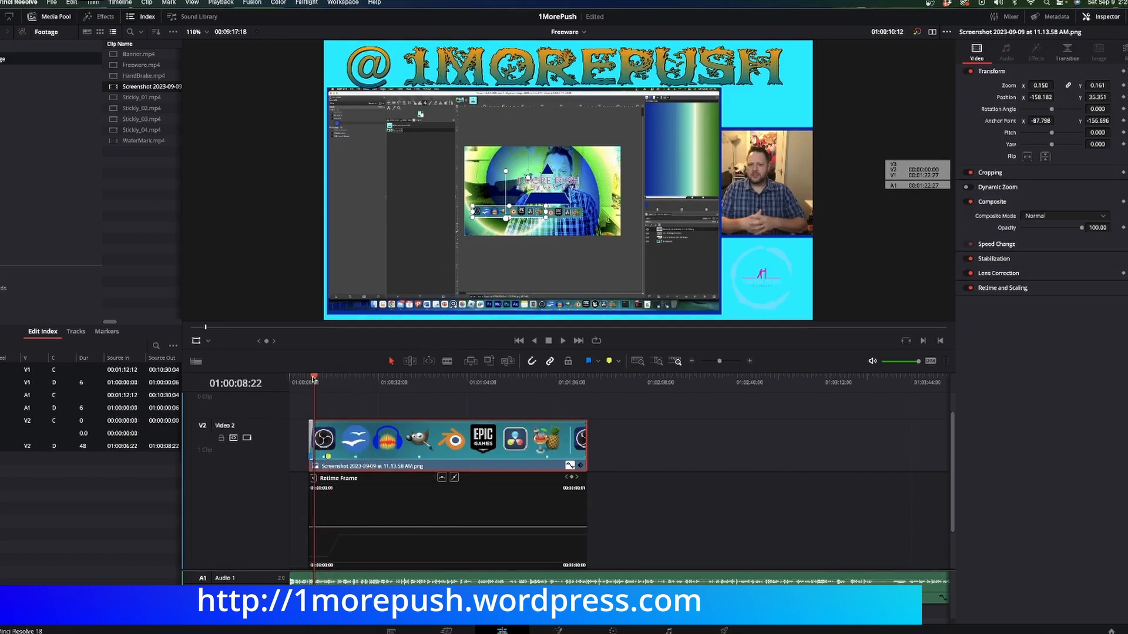
{"action": "key", "text": "space"}
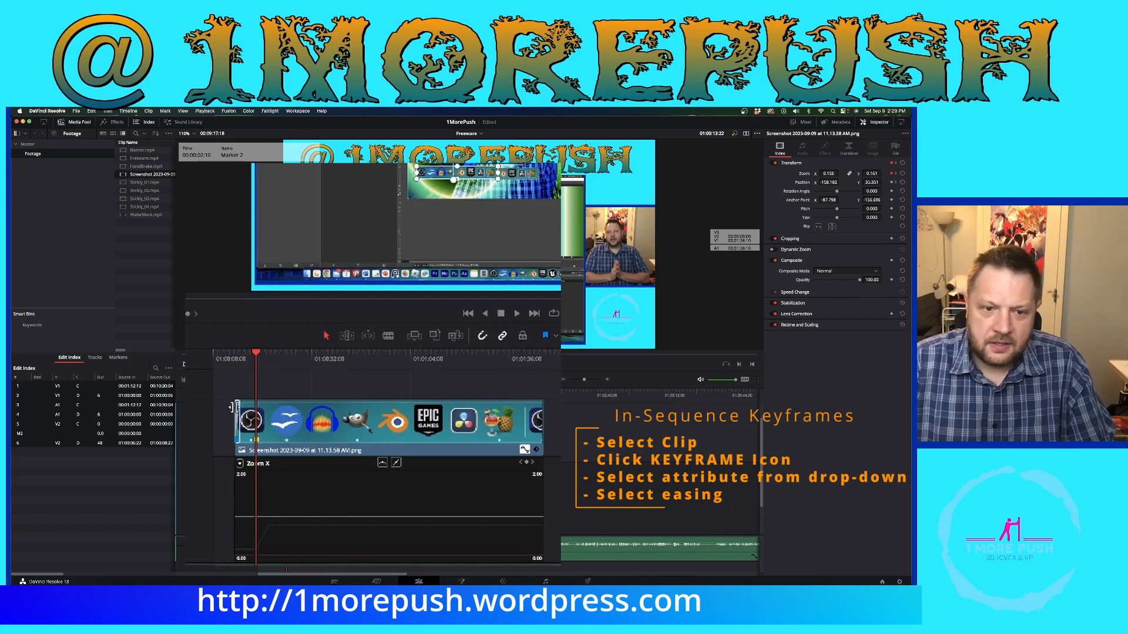
Step: Clear all parameters from the screenshot clip's curve editor and enable only Opacity
{"action": "left_click", "coordinate": [267, 436]}
{"action": "left_click", "coordinate": [240, 464]}
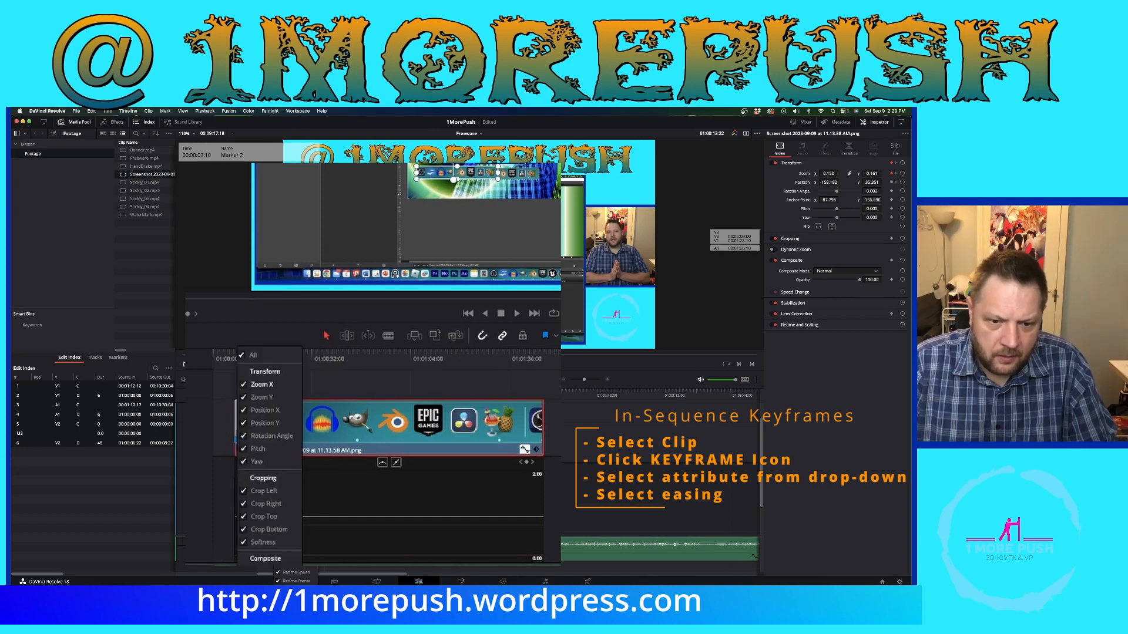
{"action": "left_click", "coordinate": [243, 356]}
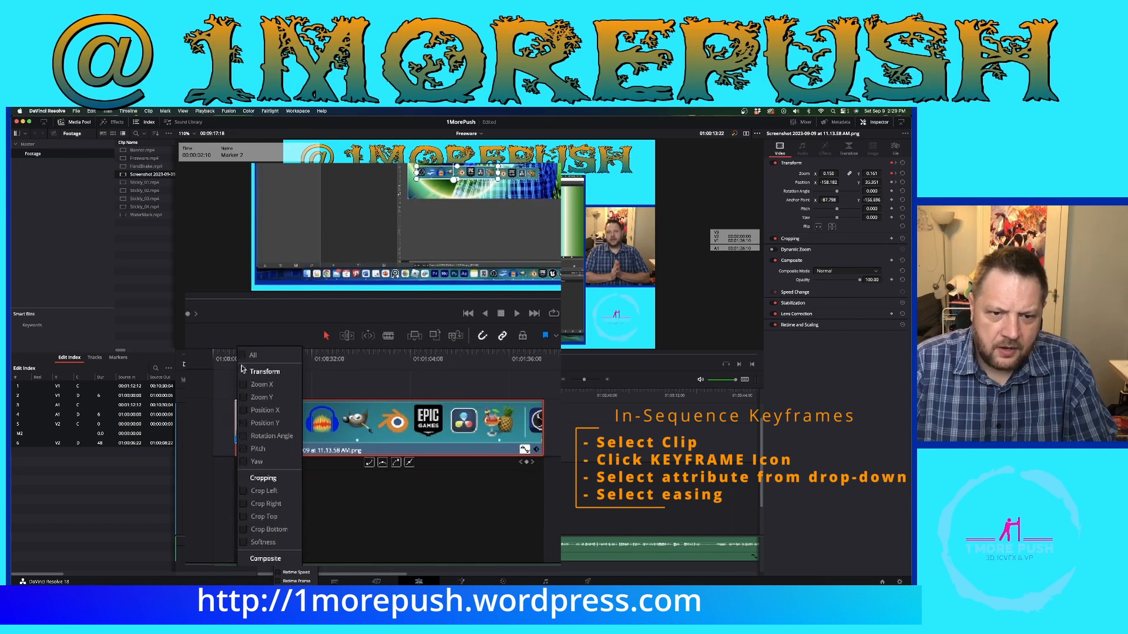
{"action": "left_click", "coordinate": [323, 427]}
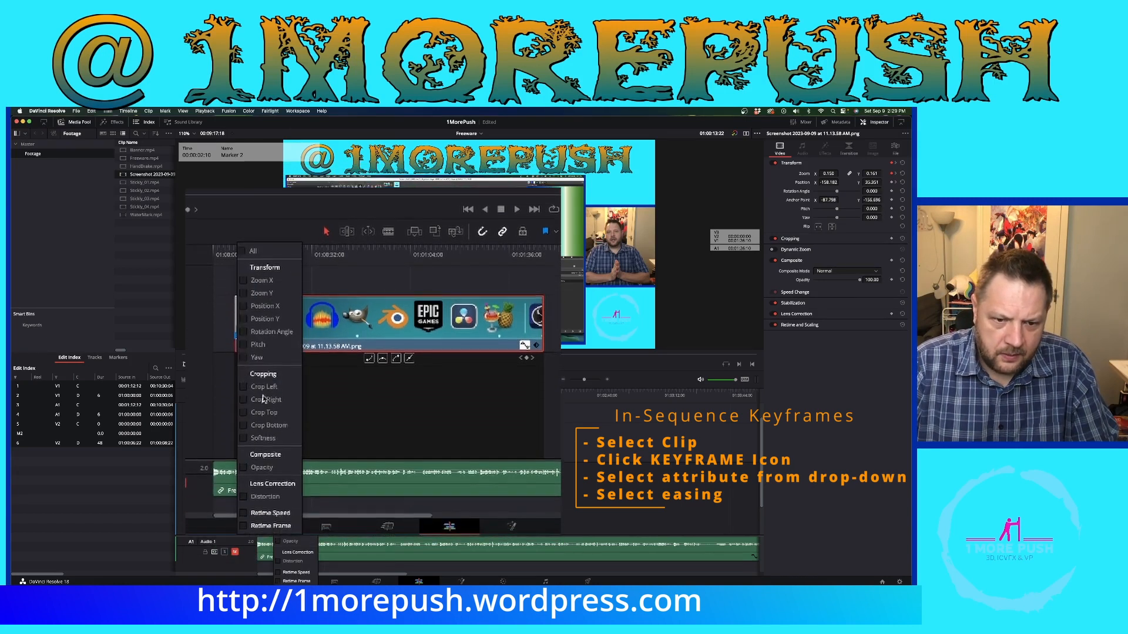
{"action": "left_click", "coordinate": [244, 469]}
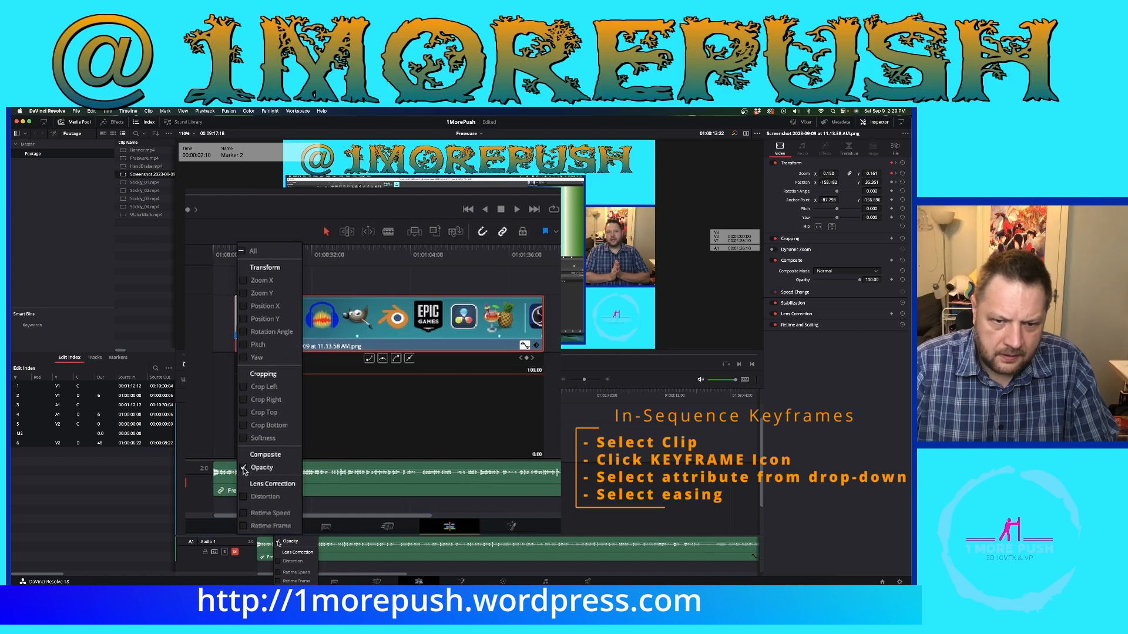
{"action": "left_click", "coordinate": [470, 298]}
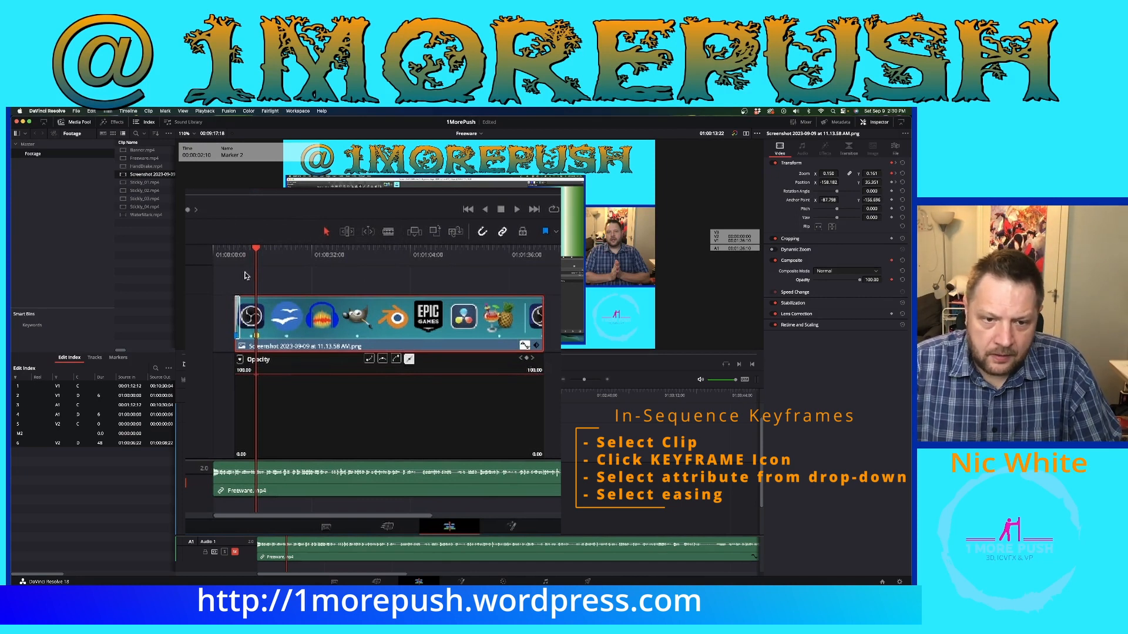
Step: Add an opacity keyframe at the clip's start, 01:00:06:22, and lower it to 0
{"action": "left_click_drag", "start_coordinate": [253, 250], "coordinate": [234, 260]}
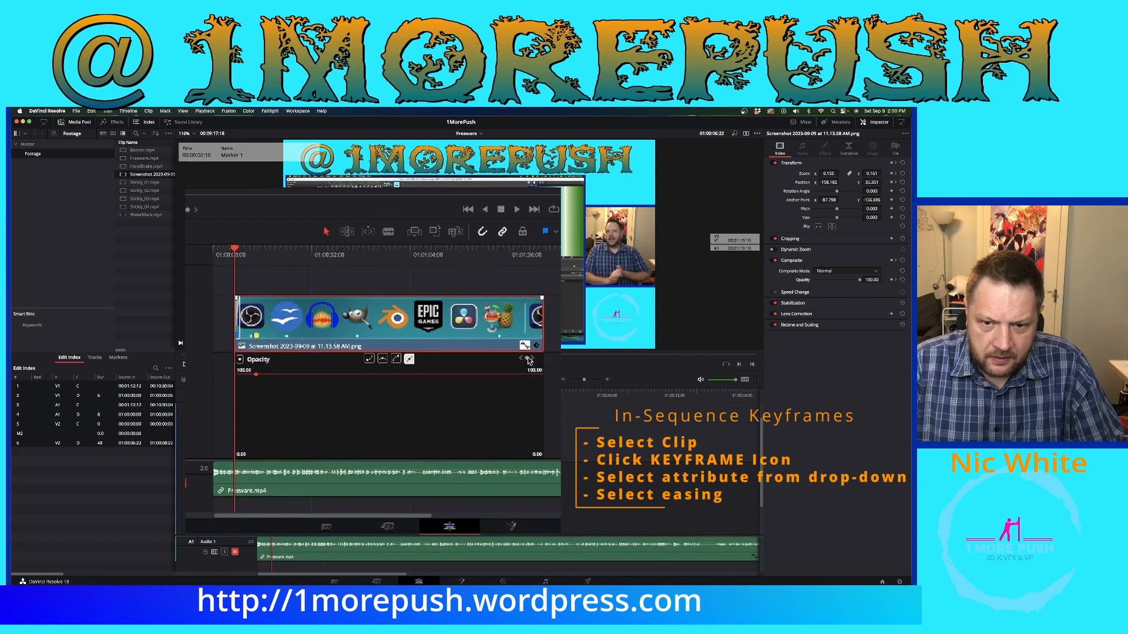
{"action": "left_click", "coordinate": [234, 375]}
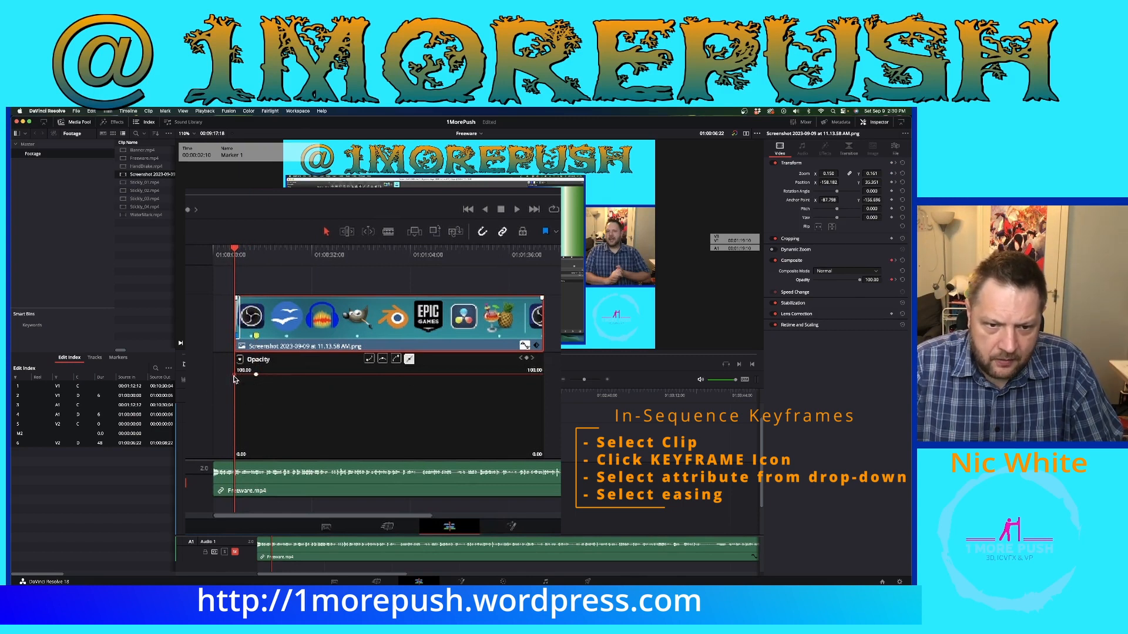
{"action": "left_click_drag", "start_coordinate": [235, 374], "coordinate": [238, 454]}
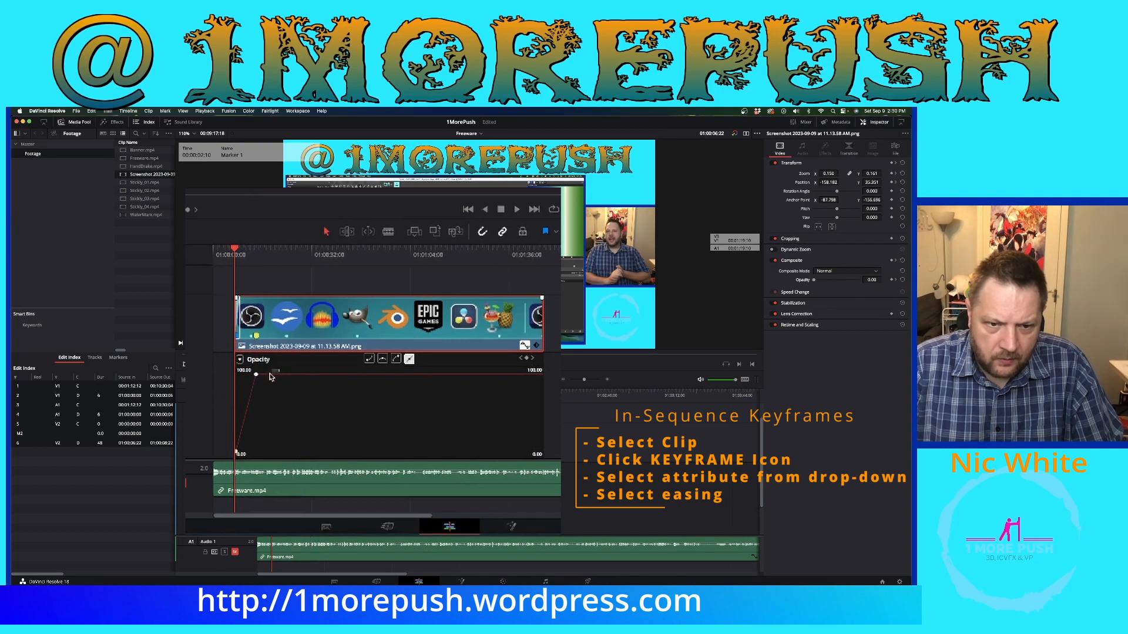
Step: Apply easing to both opacity keyframes so the fade-in levels off into the second one, and play the fade
{"action": "left_click_drag", "start_coordinate": [280, 369], "coordinate": [241, 453]}
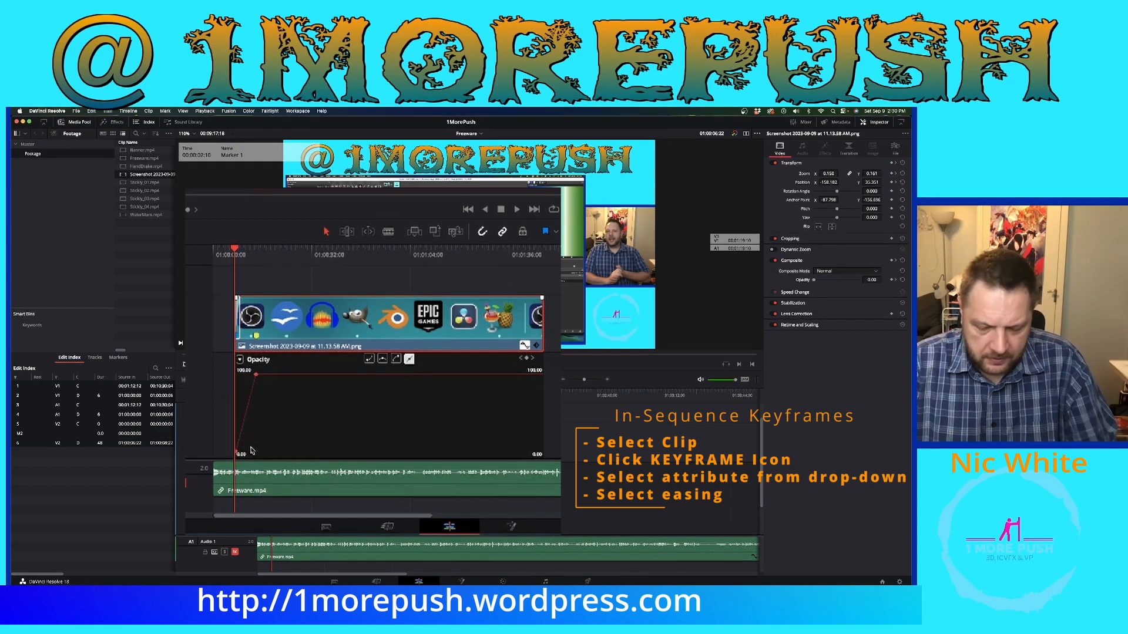
{"action": "left_click", "coordinate": [398, 360]}
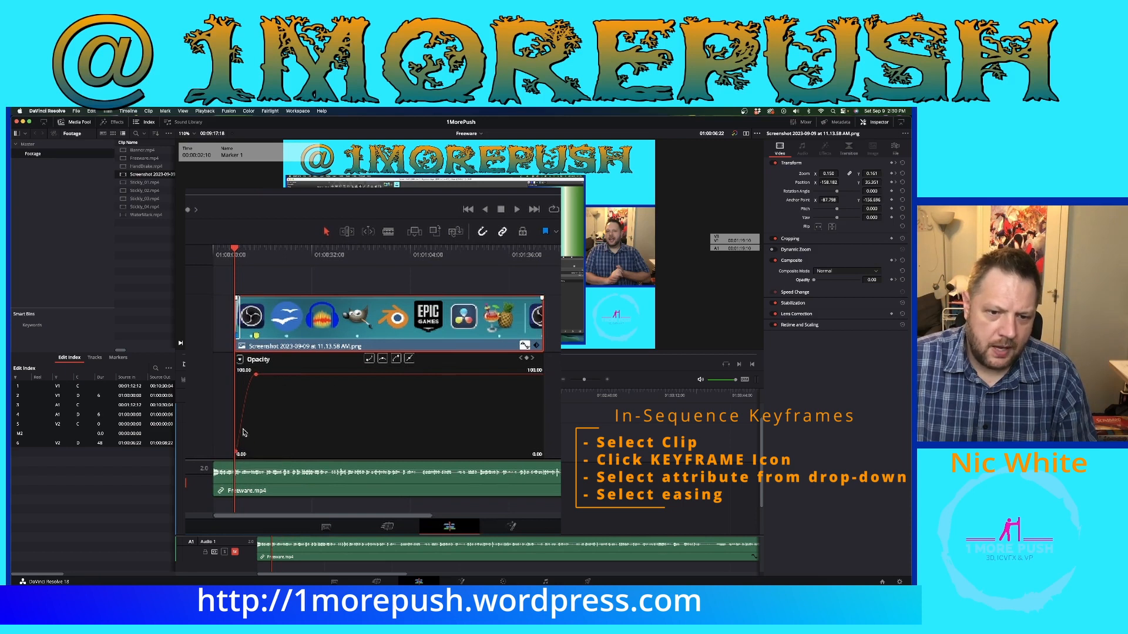
{"action": "key", "text": "space"}
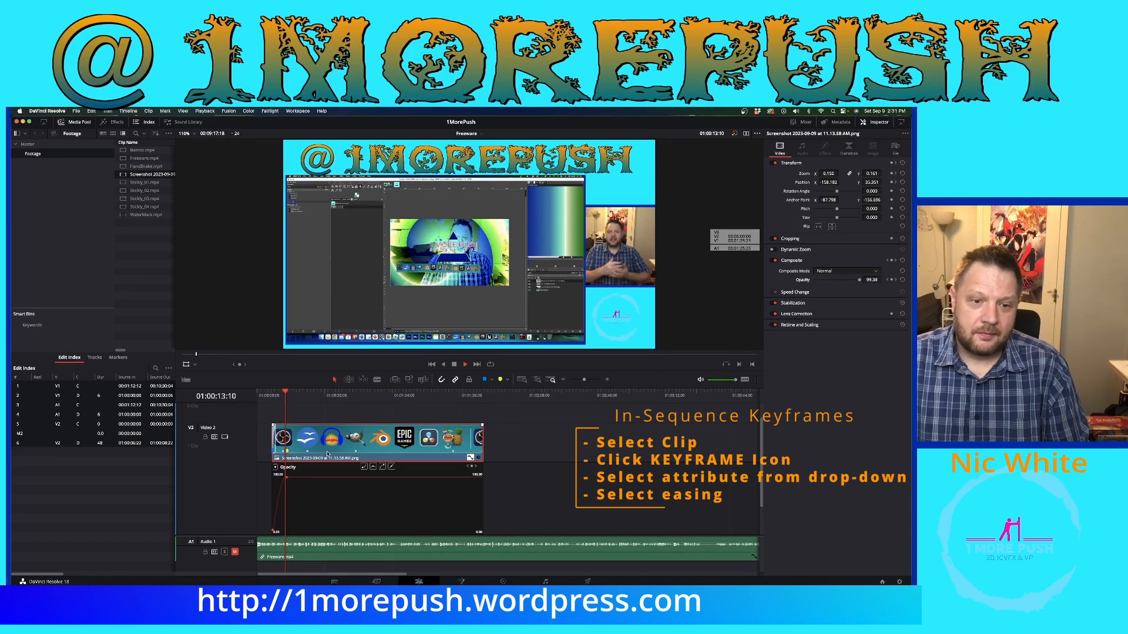
{"action": "key", "text": "space"}
Step: Hide the clip's curve editor and target Video 3 with the playhead at 01:00:06:22
{"action": "left_click", "coordinate": [471, 458]}
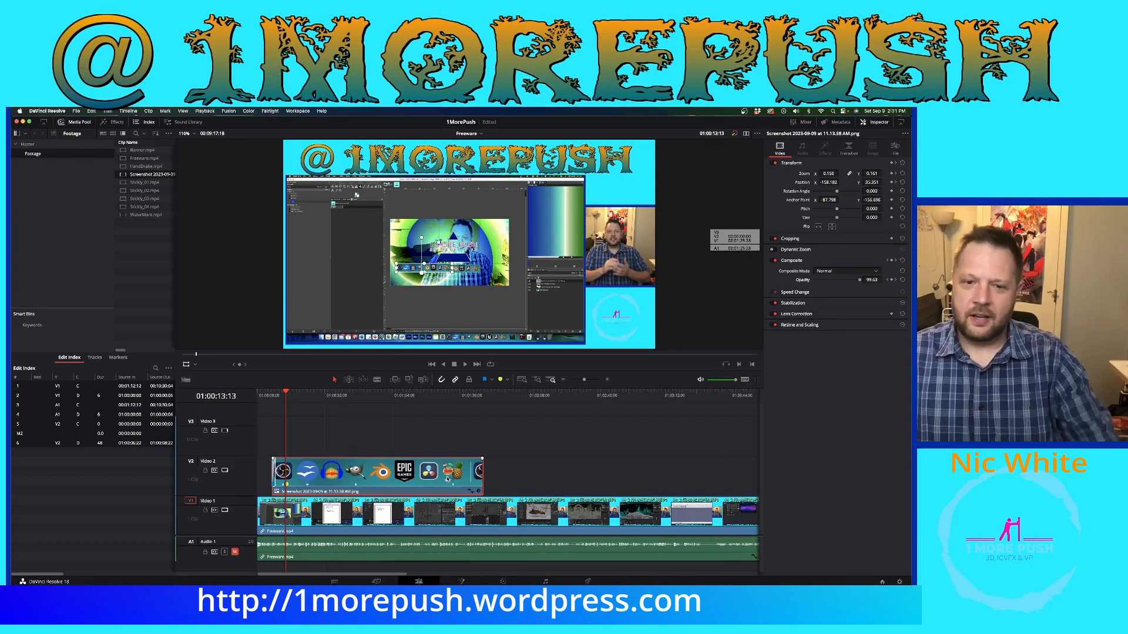
{"action": "left_click", "coordinate": [361, 436]}
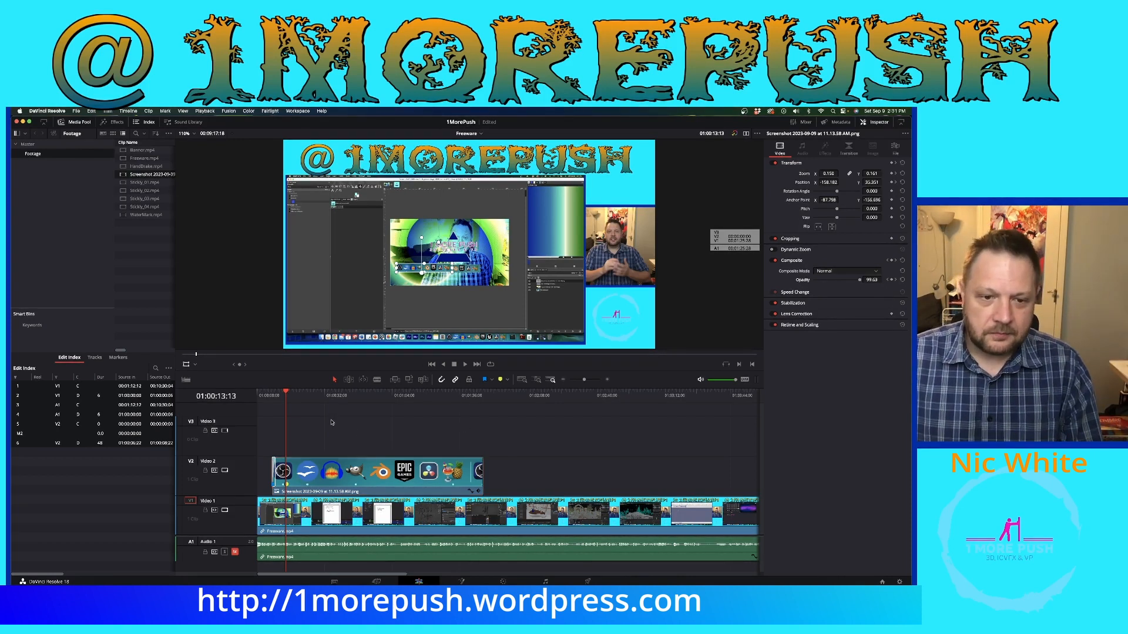
{"action": "left_click_drag", "start_coordinate": [328, 398], "coordinate": [272, 415]}
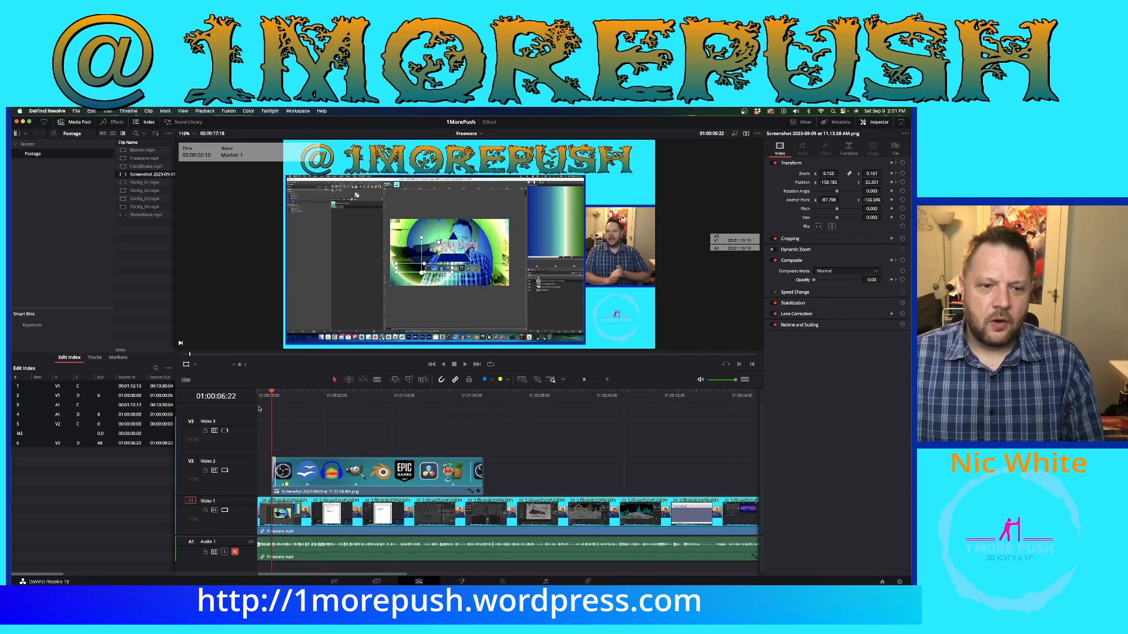
{"action": "left_click", "coordinate": [191, 421]}
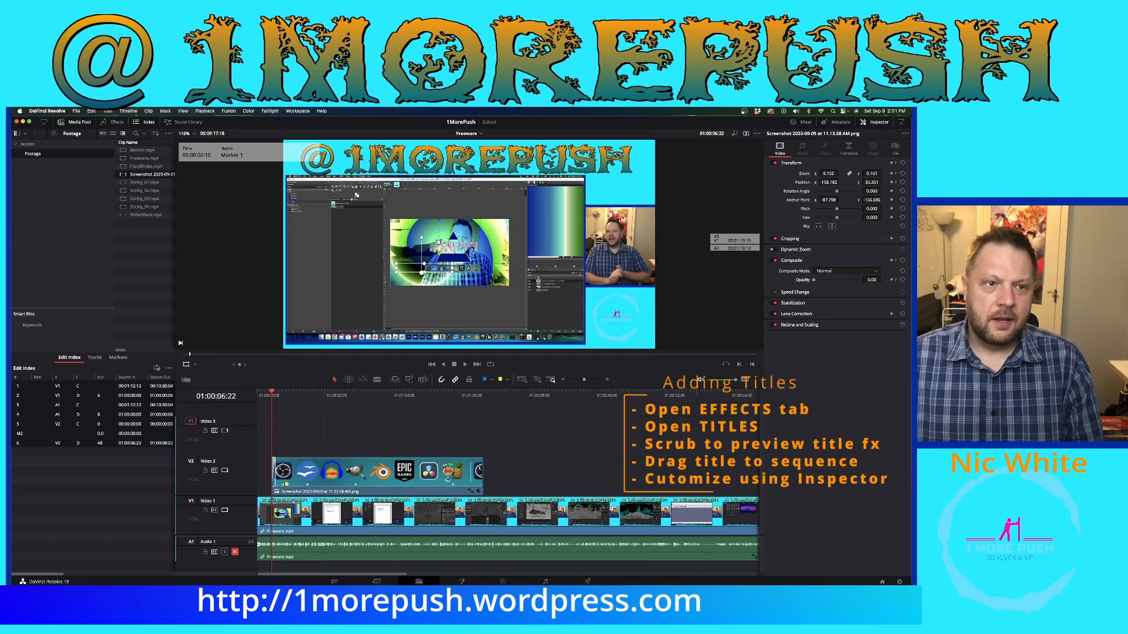
Step: Browse the title effects and place the Three Line Drop Fusion title on Video 3 at 01:00:06:22
{"action": "left_click", "coordinate": [118, 122]}
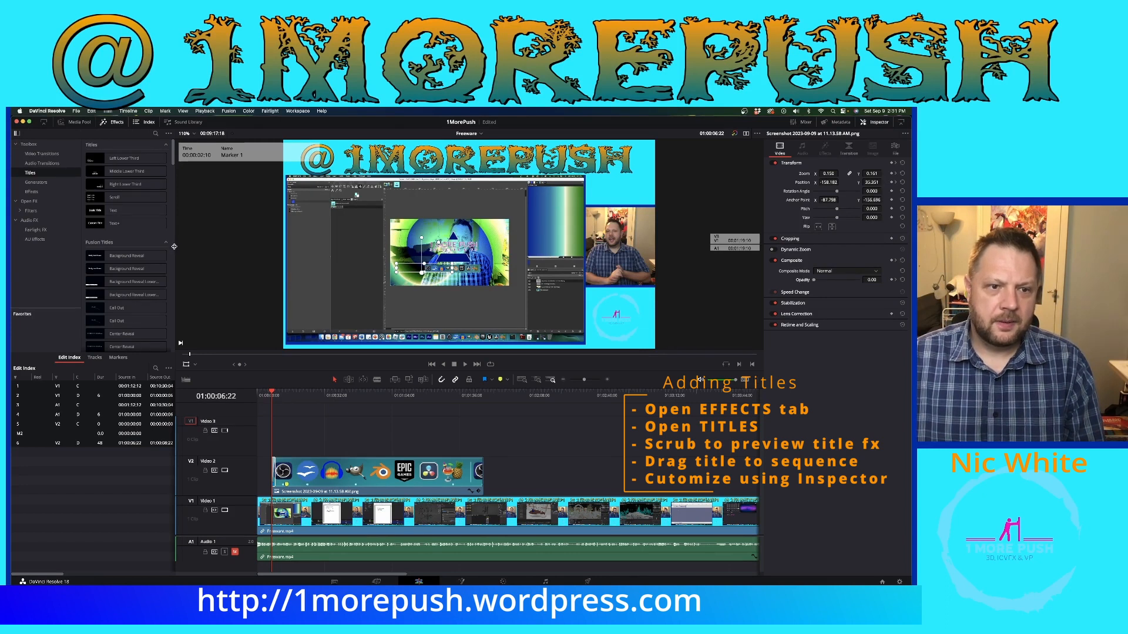
{"action": "left_click_drag", "start_coordinate": [174, 247], "coordinate": [312, 257]}
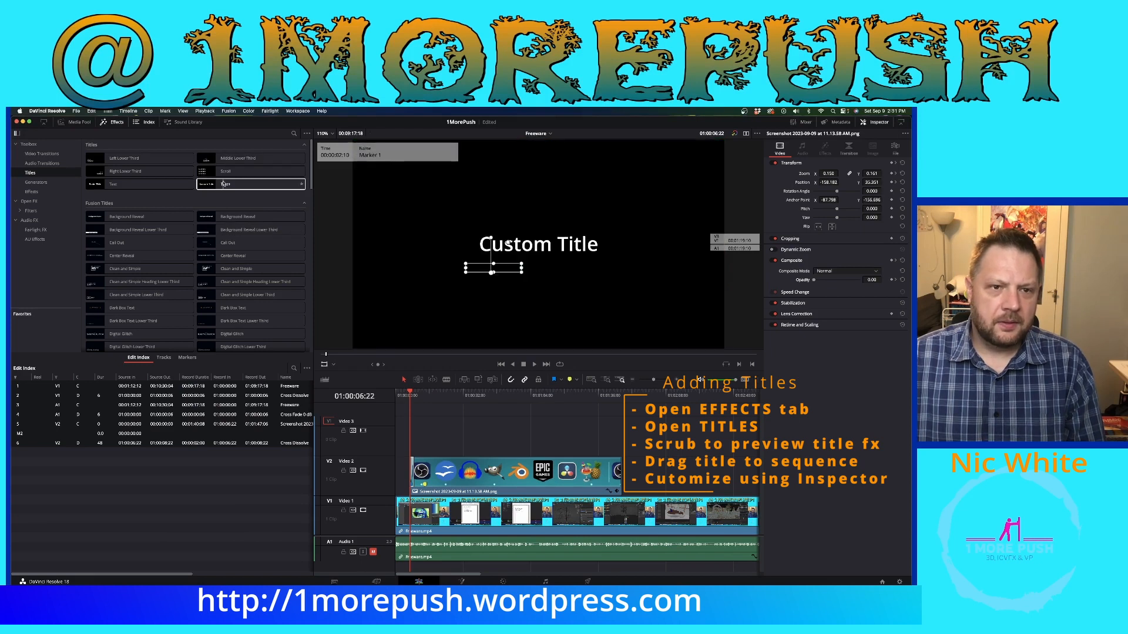
{"action": "scroll", "coordinate": [228, 205], "scroll_direction": "down", "scroll_amount": 10}
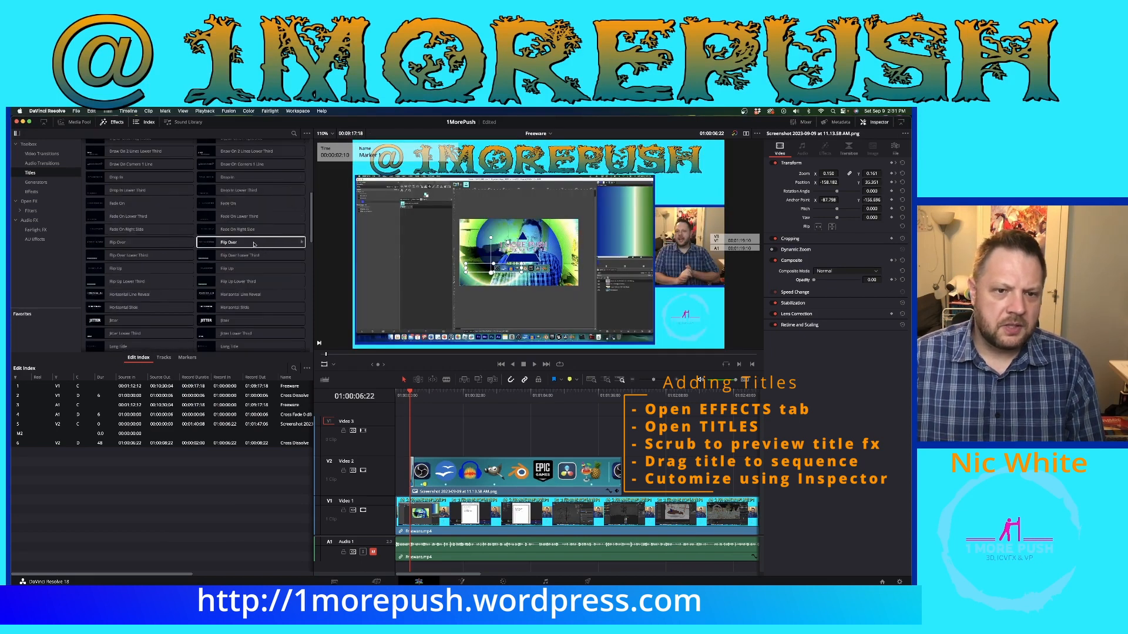
{"action": "scroll", "coordinate": [226, 235], "scroll_direction": "down", "scroll_amount": 5}
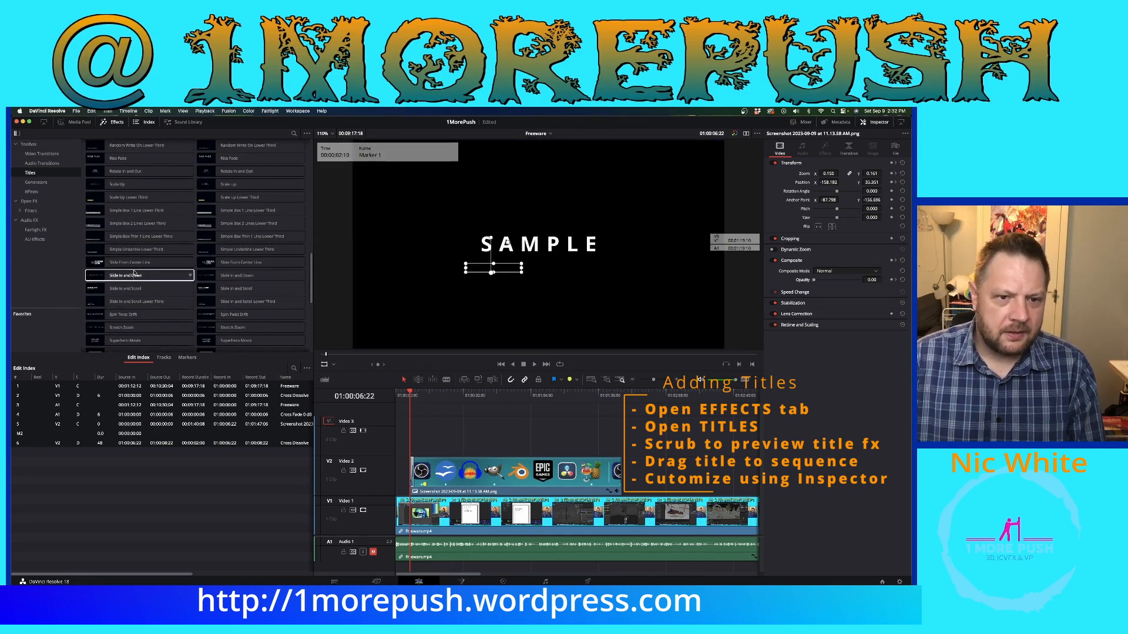
{"action": "scroll", "coordinate": [233, 277], "scroll_direction": "down", "scroll_amount": 5}
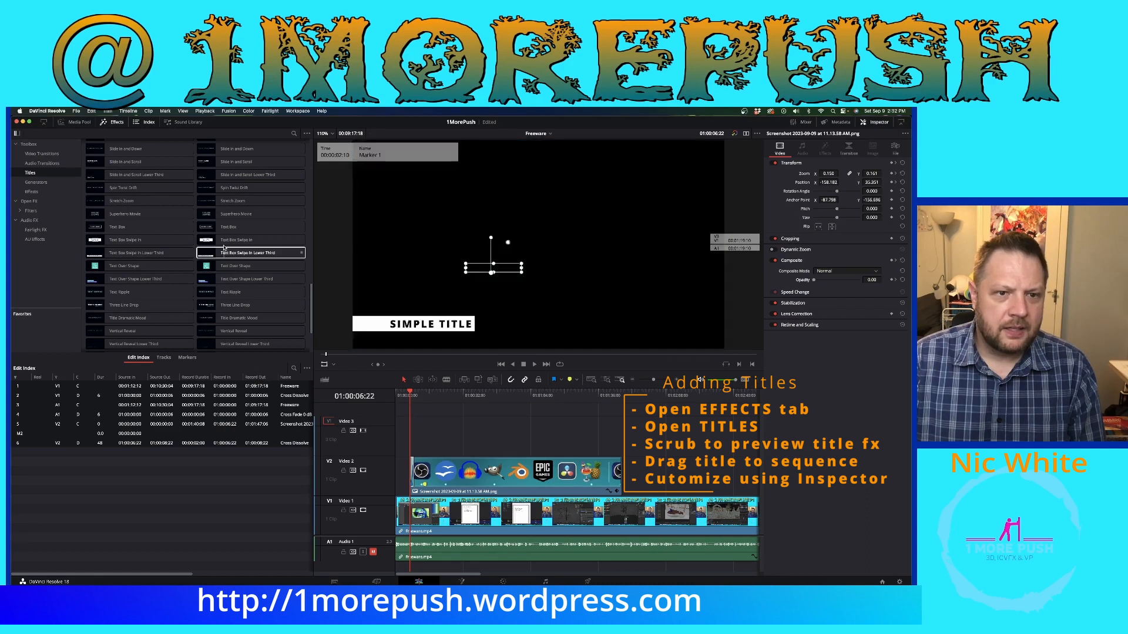
{"action": "scroll", "coordinate": [176, 265], "scroll_direction": "down", "scroll_amount": 3}
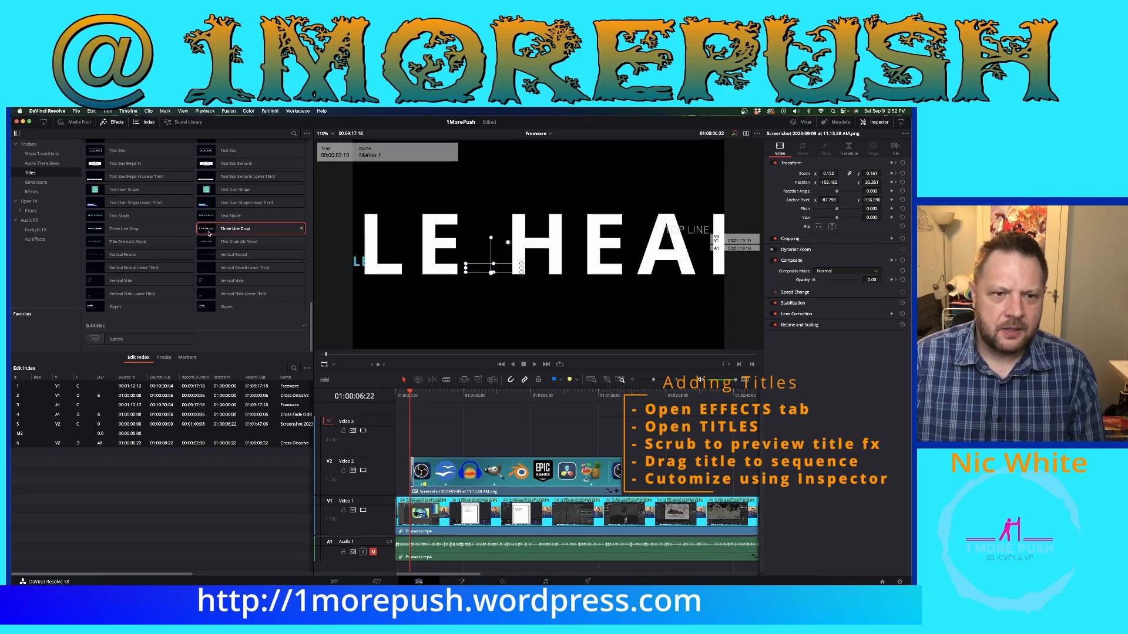
{"action": "left_click_drag", "start_coordinate": [209, 234], "coordinate": [504, 434]}
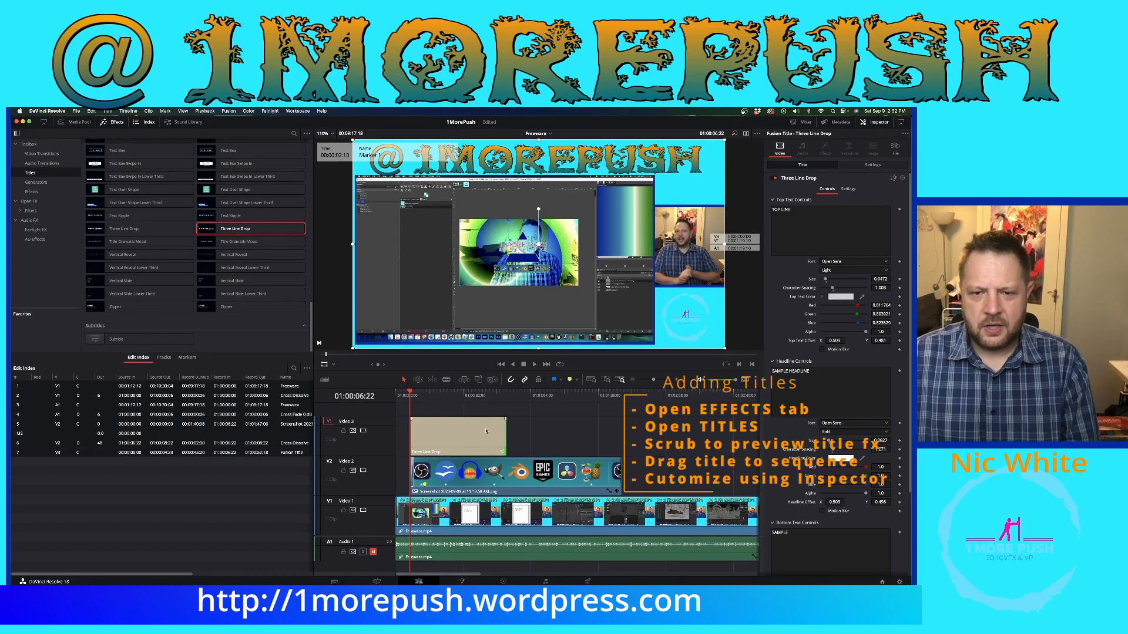
Step: Play the title's animation up to 01:00:09:13 and move the title toward the frame's upper left in the viewer
{"action": "key", "text": "space"}
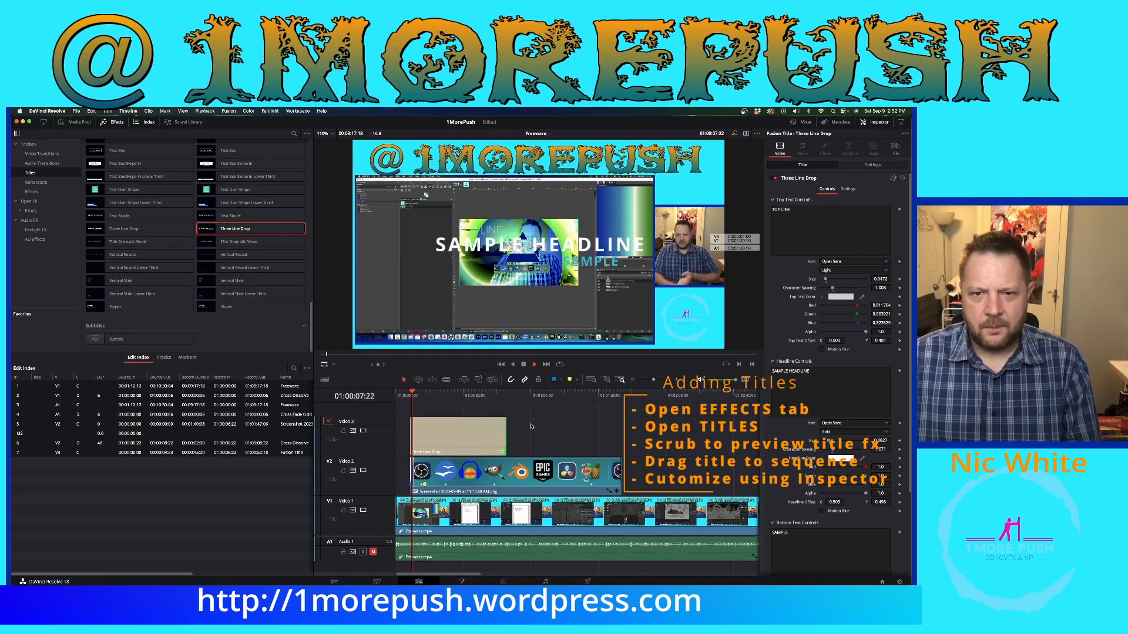
{"action": "key", "text": "space"}
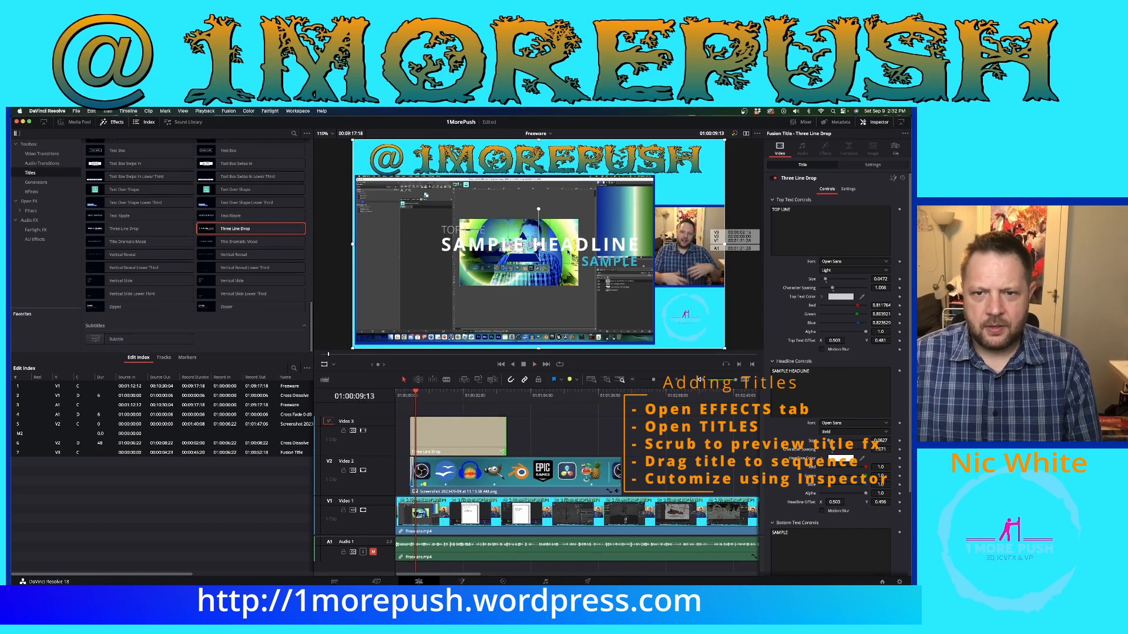
{"action": "left_click_drag", "start_coordinate": [567, 250], "coordinate": [506, 217]}
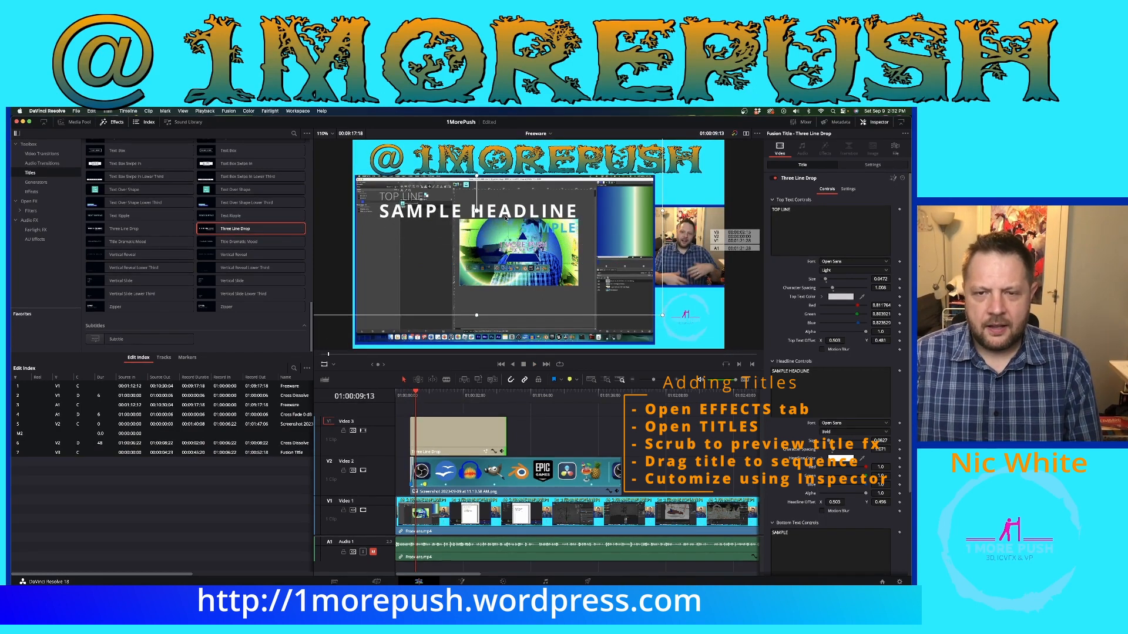
Step: Set the title's top line to "3D Designer", the headline to "MOTION DESIGNER" and the bottom line to "Virtual Production Specialist"
{"action": "left_click", "coordinate": [476, 451]}
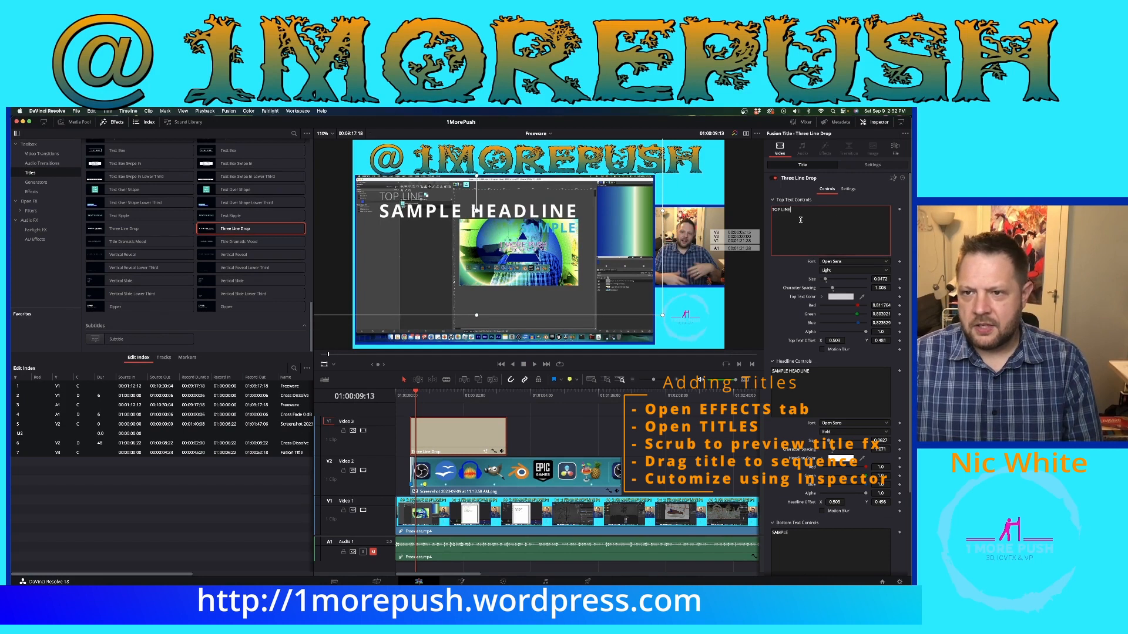
{"action": "left_click_drag", "start_coordinate": [800, 221], "coordinate": [724, 206]}
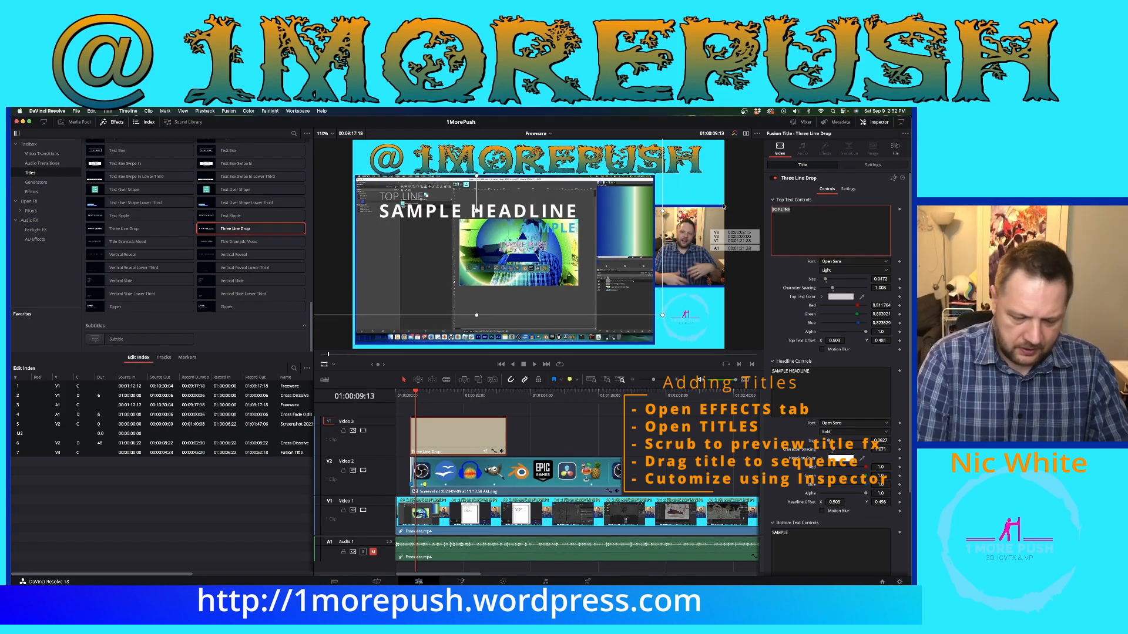
{"action": "type", "text": "3D"}
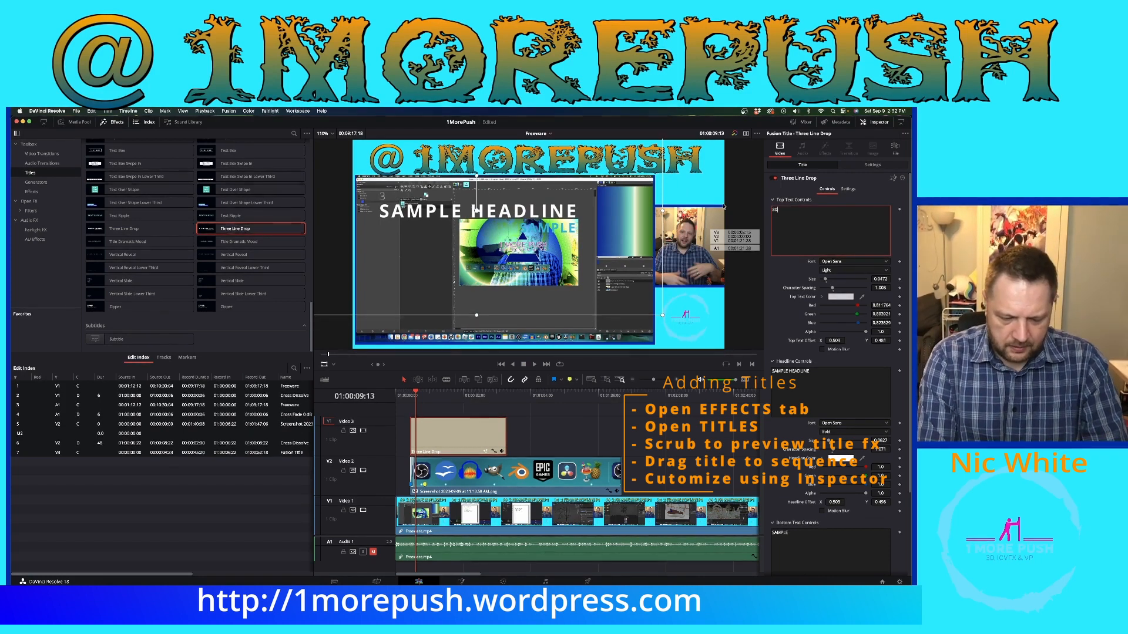
{"action": "type", "text": " Designer"}
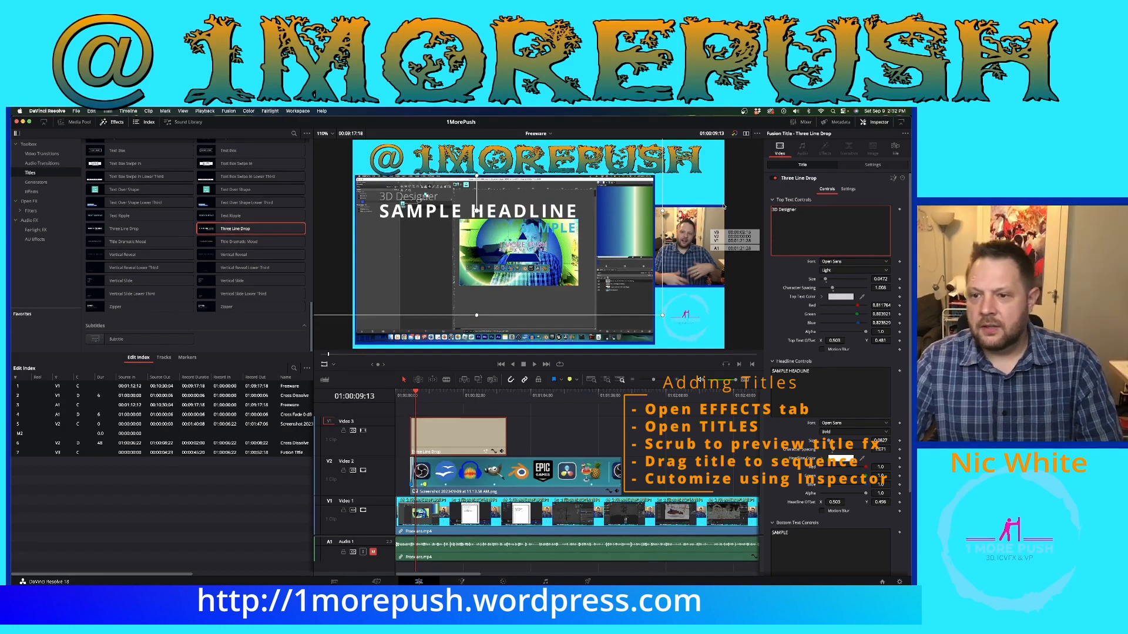
{"action": "left_click", "coordinate": [829, 373]}
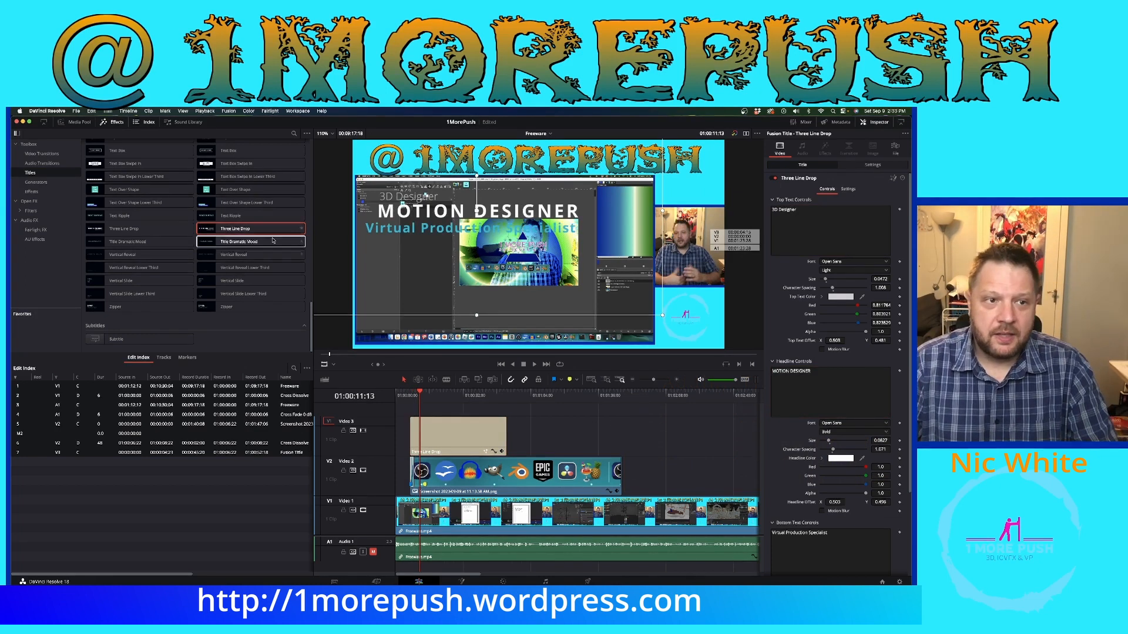
Step: Browse the title effects back up to the basic titles and preview the Scroll title
{"action": "scroll", "coordinate": [273, 241], "scroll_direction": "up", "scroll_amount": 15}
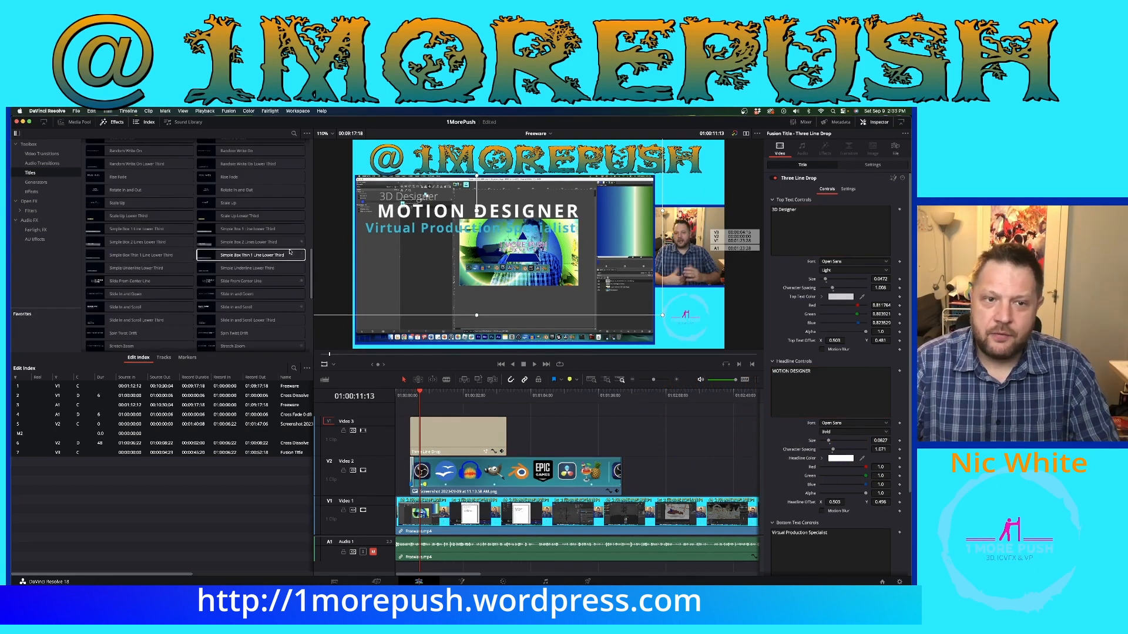
{"action": "scroll", "coordinate": [287, 236], "scroll_direction": "up", "scroll_amount": 3}
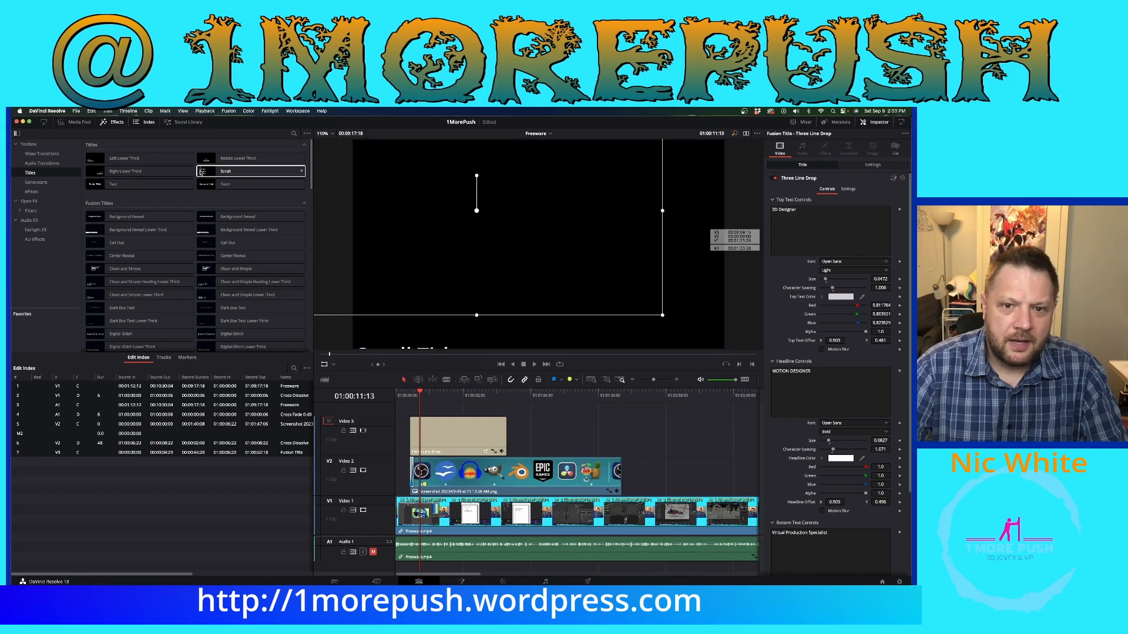
Step: Enlarge the top line text of the Three Line Drop title on Video 3 to size 0.0551, viewing it at 01:00:29:12
{"action": "left_click", "coordinate": [463, 432]}
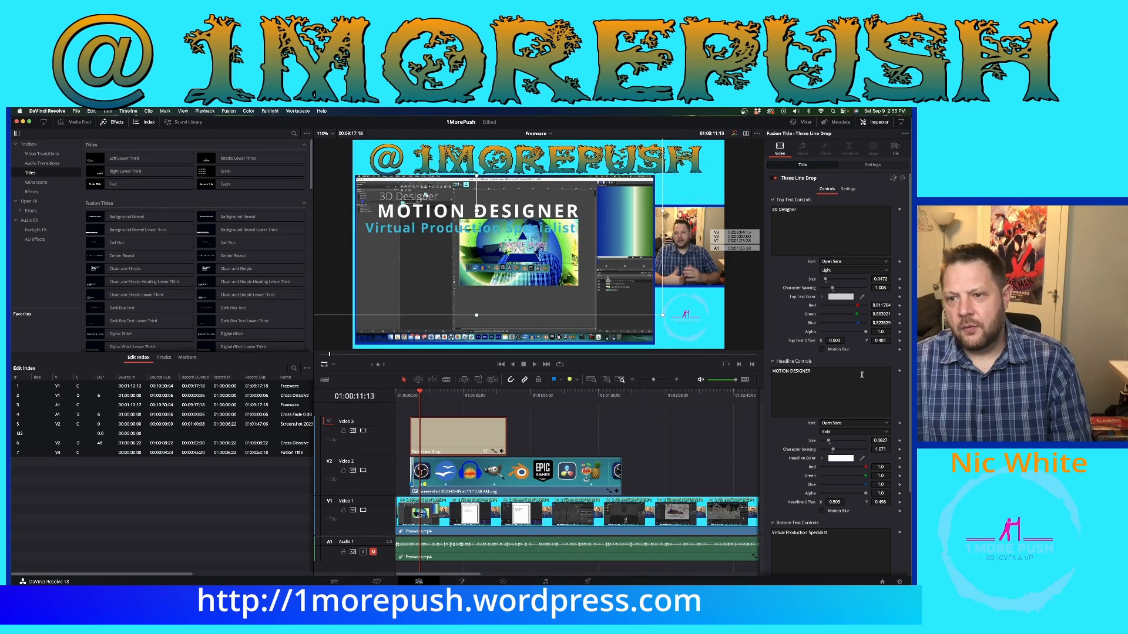
{"action": "scroll", "coordinate": [799, 356], "scroll_direction": "down", "scroll_amount": 4}
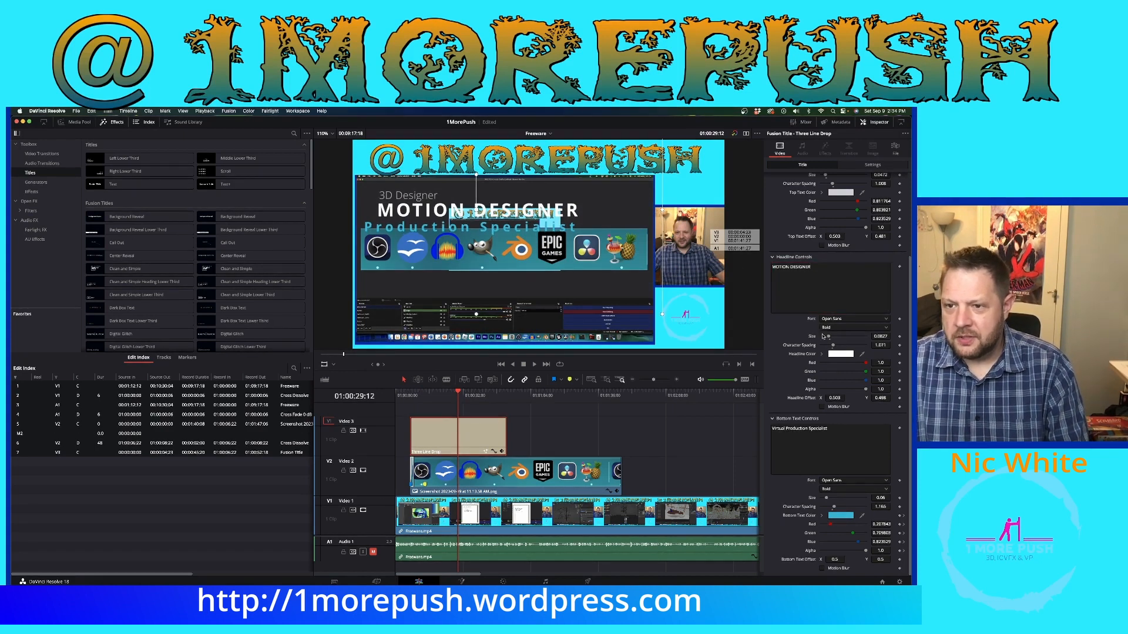
{"action": "left_click", "coordinate": [822, 281]}
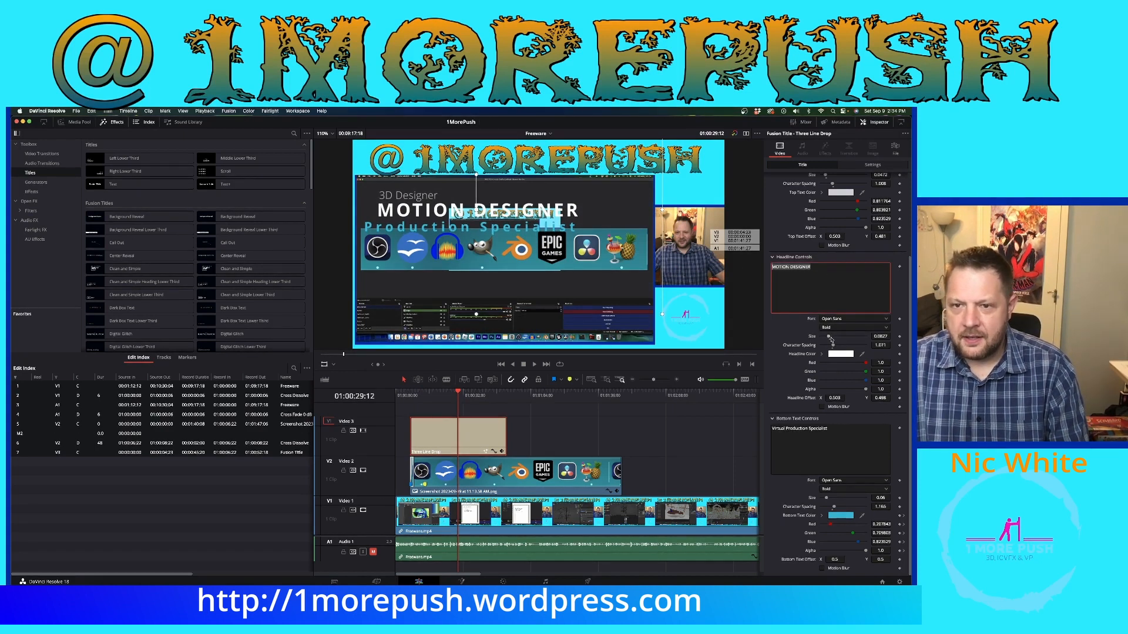
{"action": "left_click_drag", "start_coordinate": [831, 340], "coordinate": [831, 341]}
{"action": "scroll", "coordinate": [815, 332], "scroll_direction": "up", "scroll_amount": 3}
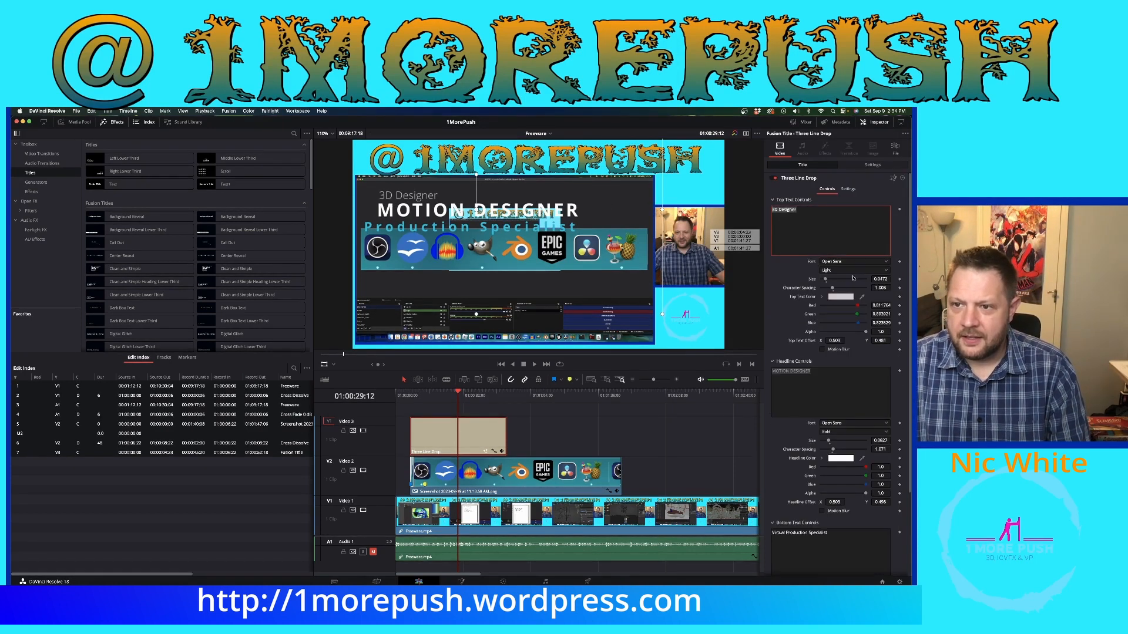
{"action": "left_click_drag", "start_coordinate": [825, 279], "coordinate": [830, 282]}
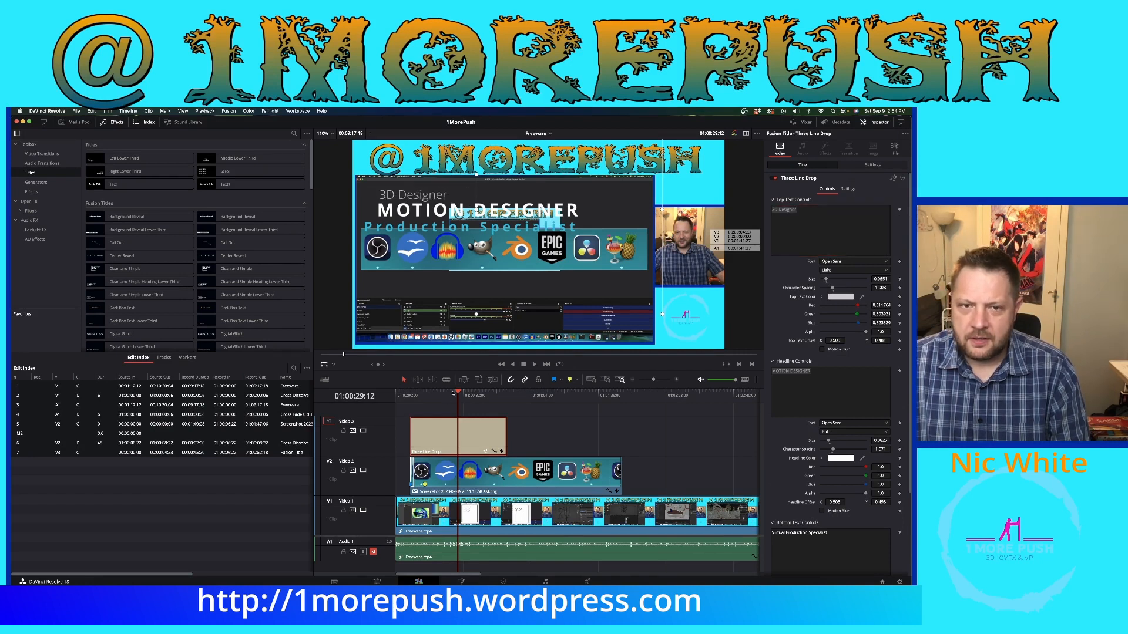